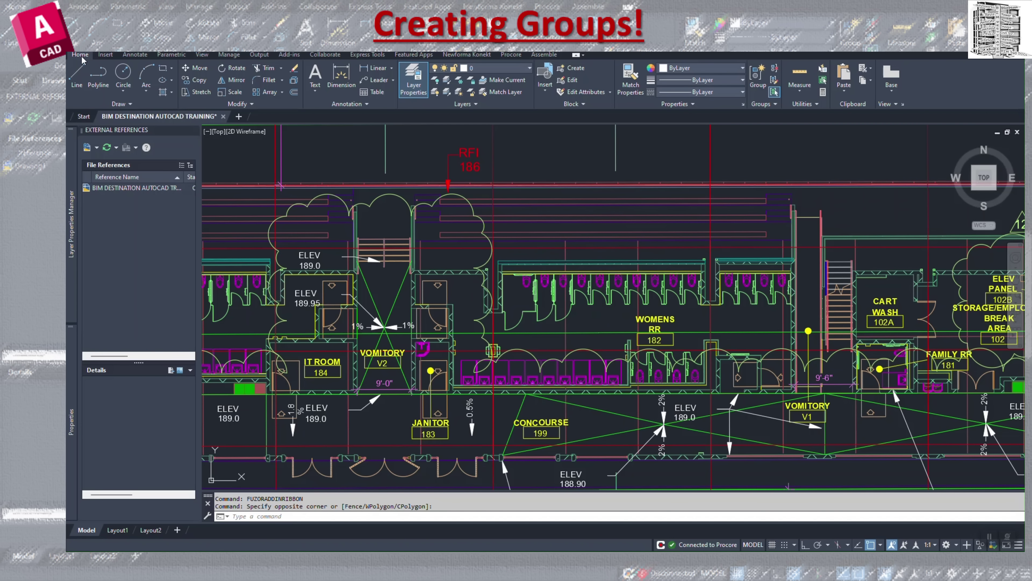
# Step: Expand the Groups panel to show all group tools and pin it open
pyautogui.click(775, 105)
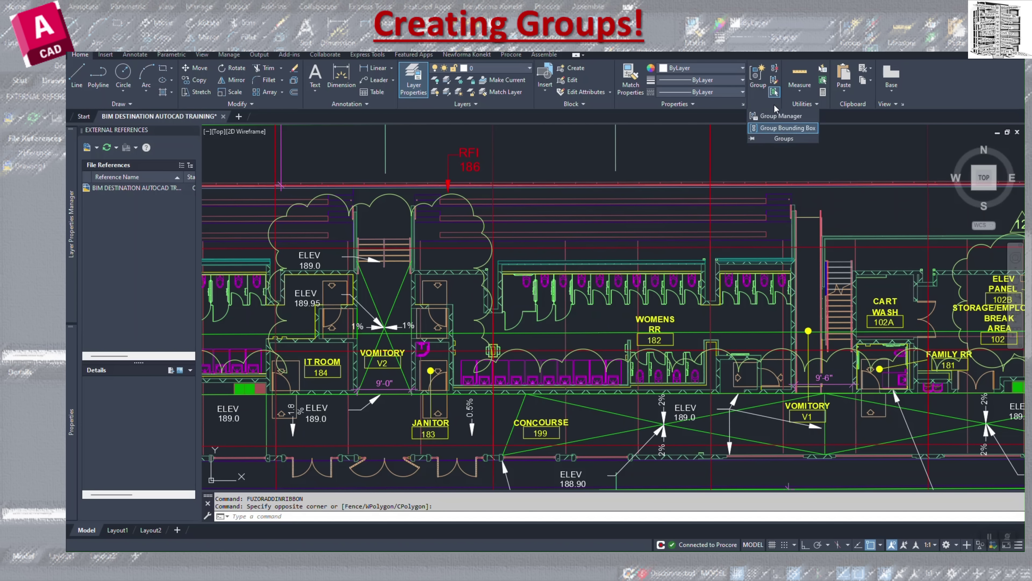
pyautogui.click(752, 139)
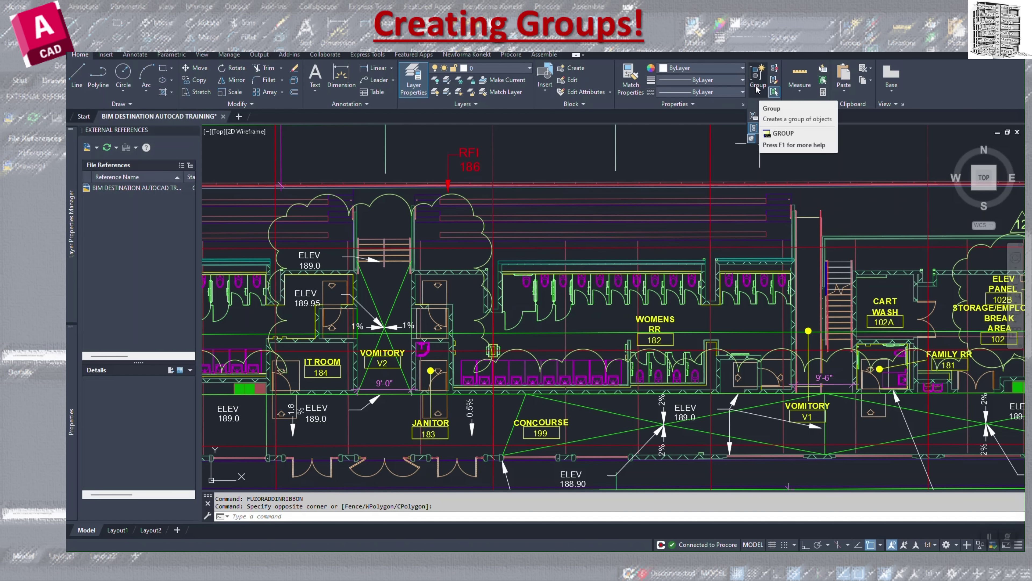
# Step: Zoom into the Women's RR, test-pick two toilets, then clear the selection
pyautogui.scroll(4, 682, 294)
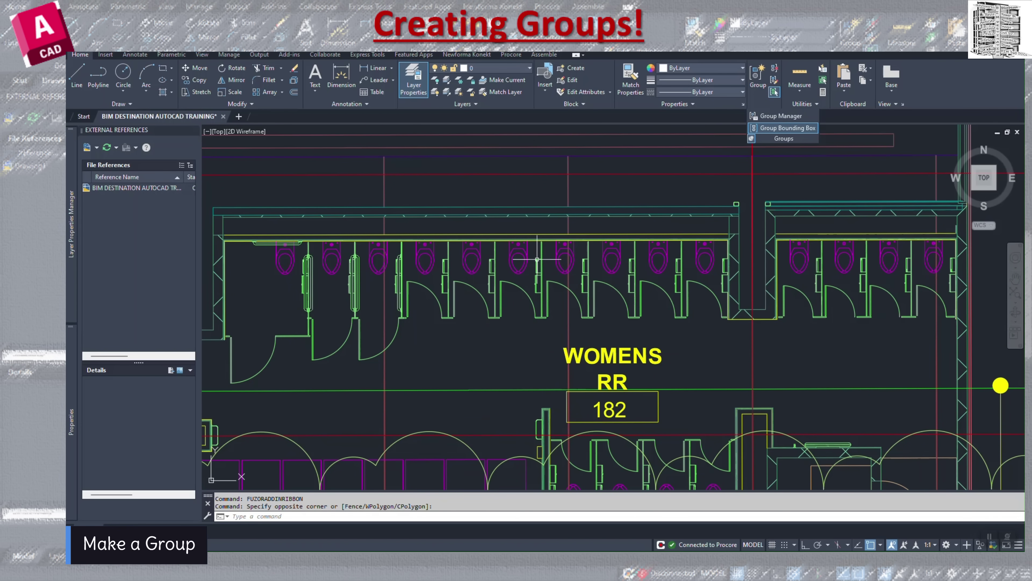
pyautogui.click(565, 257)
pyautogui.click(612, 256)
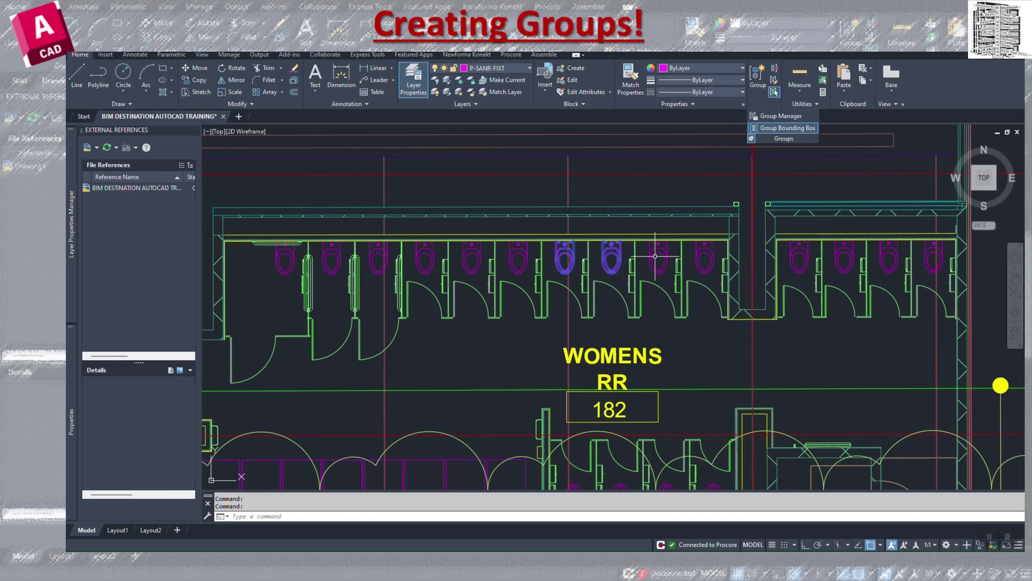
pyautogui.press('Escape')
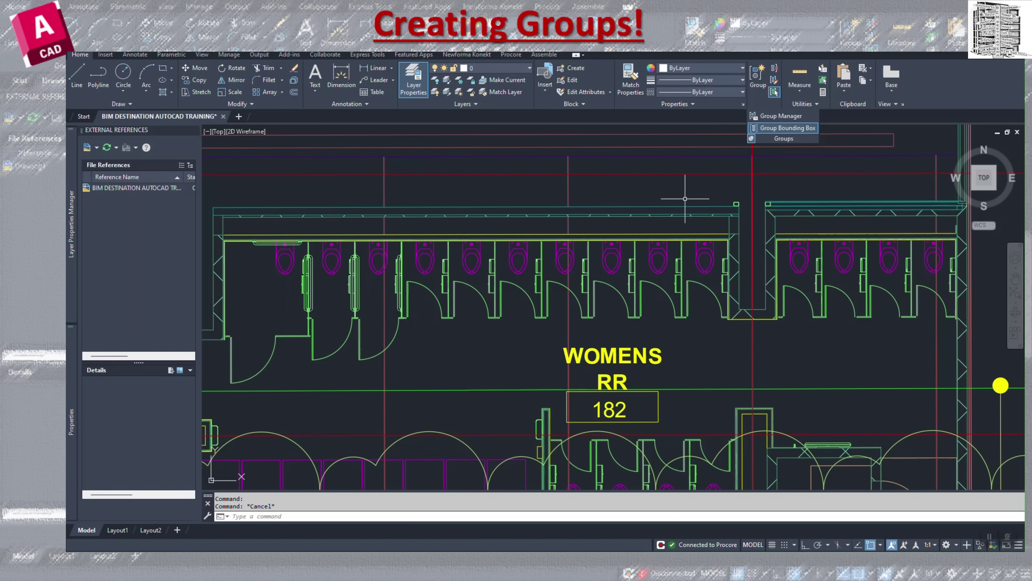
# Step: Create a group named FIX from three Women's RR toilets and select it
pyautogui.click(758, 81)
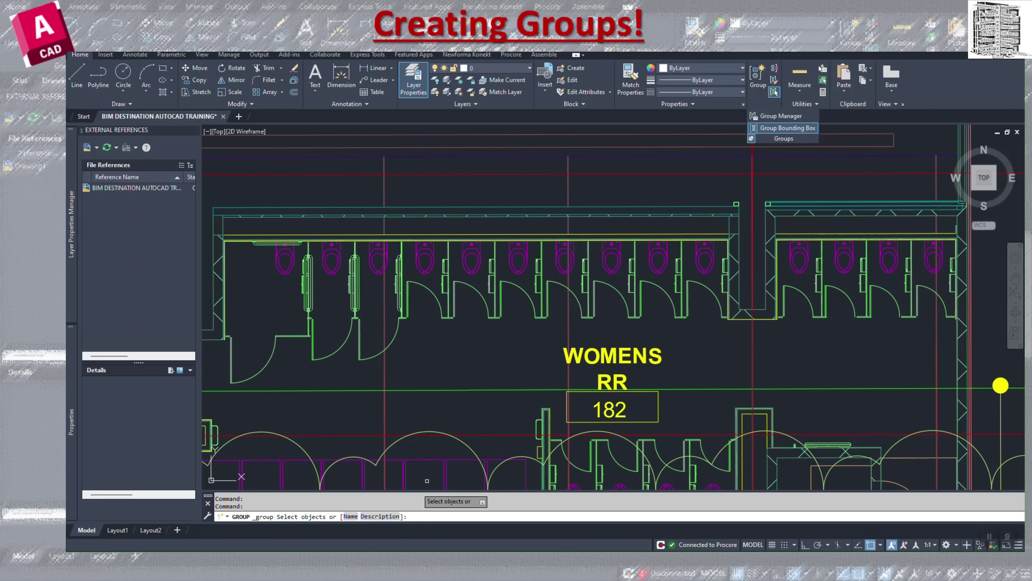
pyautogui.click(351, 517)
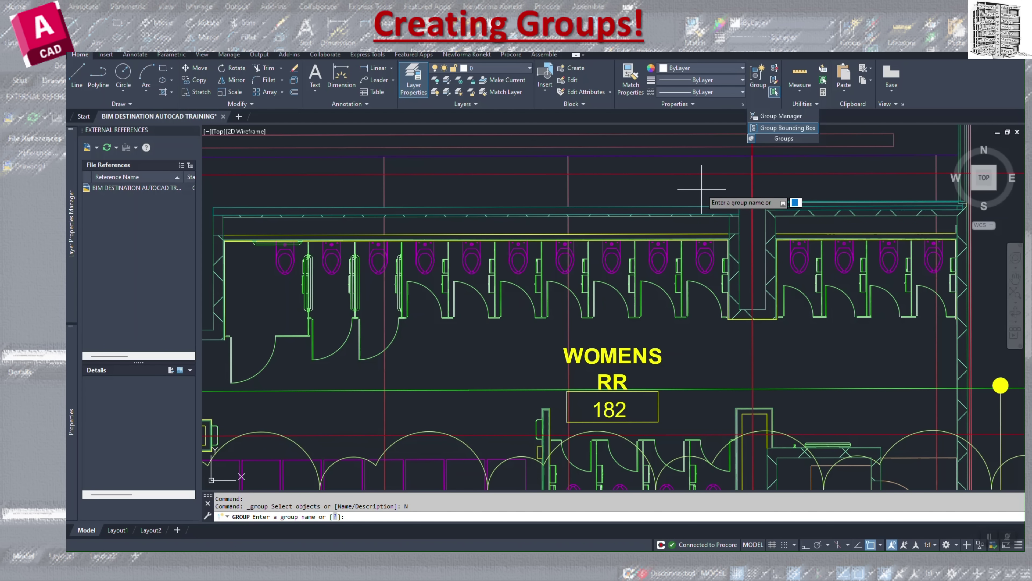
pyautogui.write('FIX')
pyautogui.press('Return')
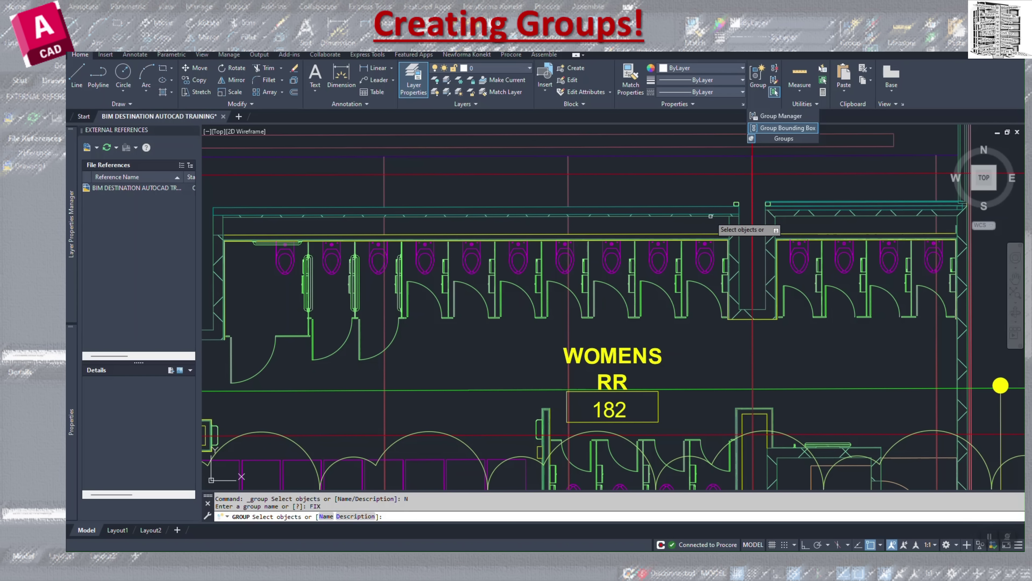
pyautogui.click(707, 253)
pyautogui.click(662, 253)
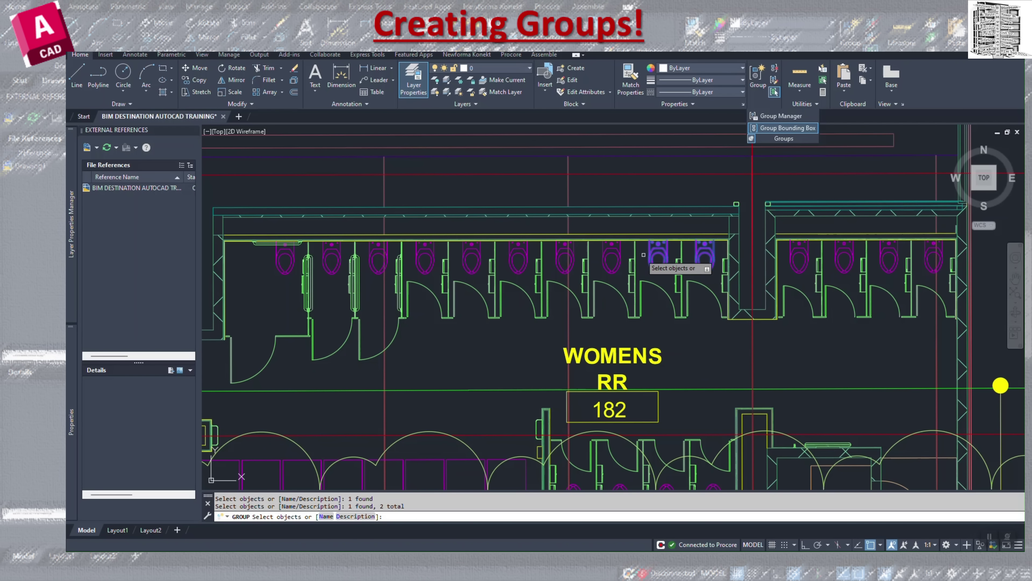
pyautogui.click(614, 255)
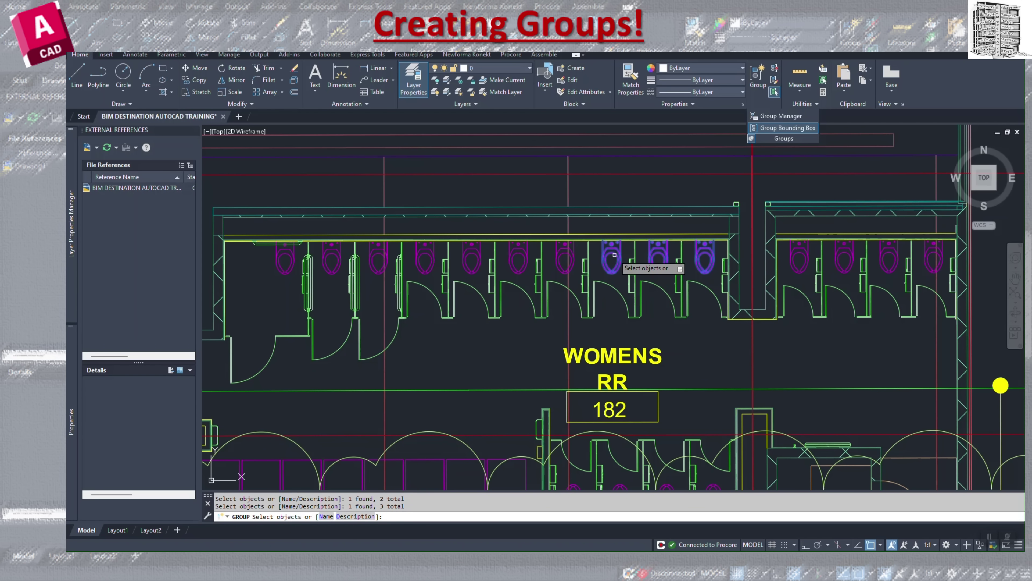
pyautogui.press('Return')
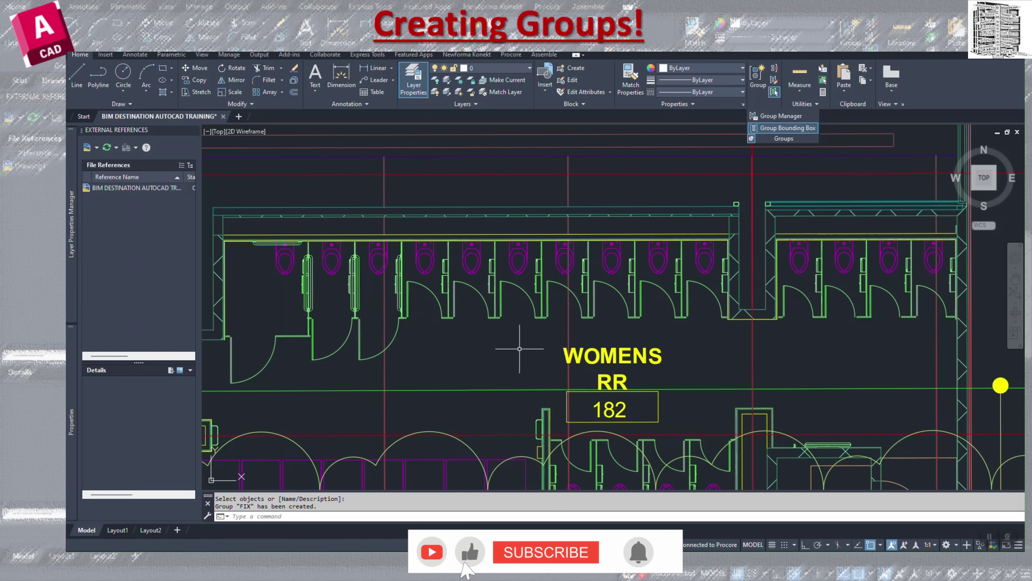
pyautogui.click(665, 267)
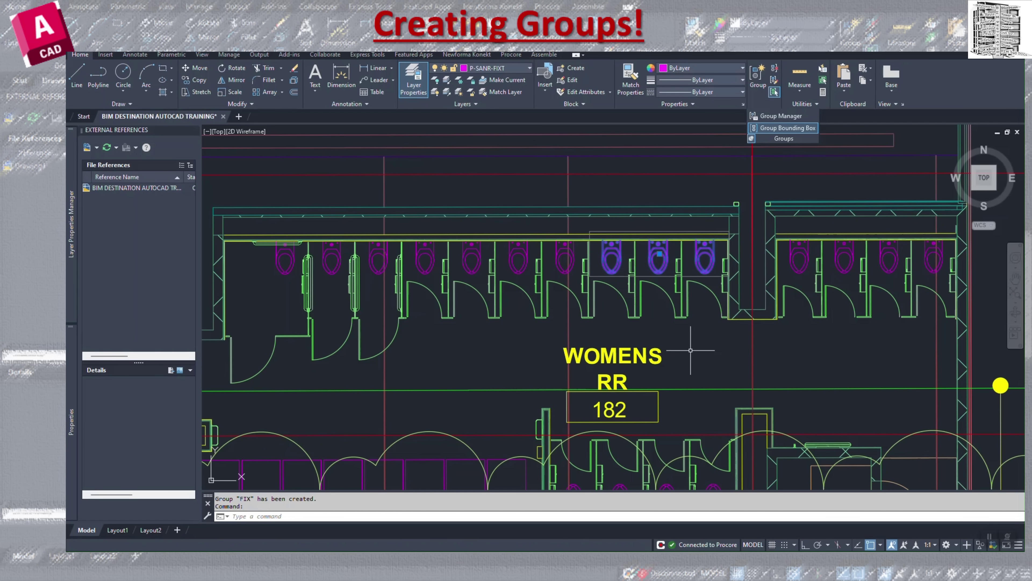
# Step: Ungroup FIX from the ribbon, check the toilets pick individually, then undo it
pyautogui.click(775, 69)
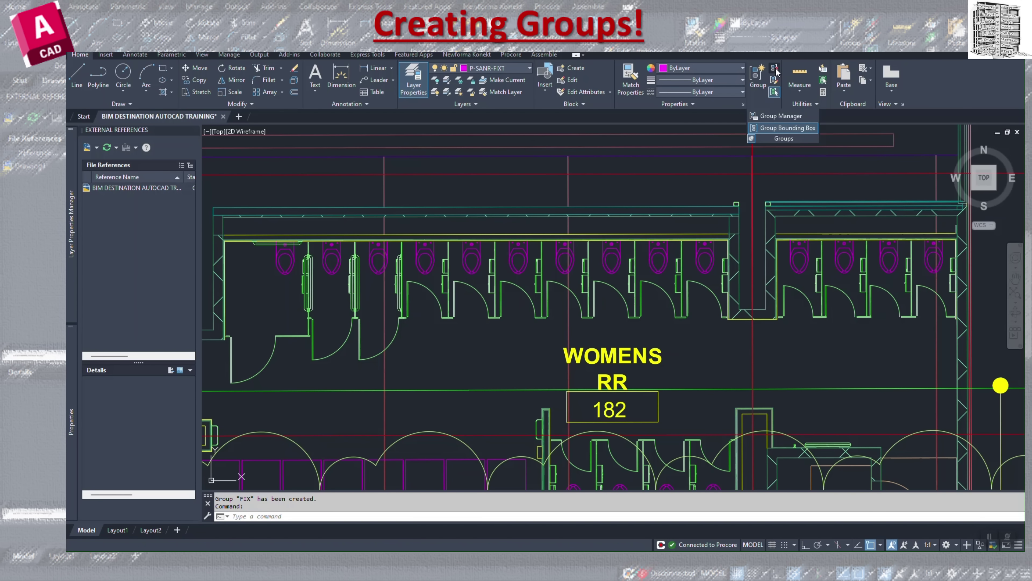
pyautogui.click(655, 269)
pyautogui.click(612, 258)
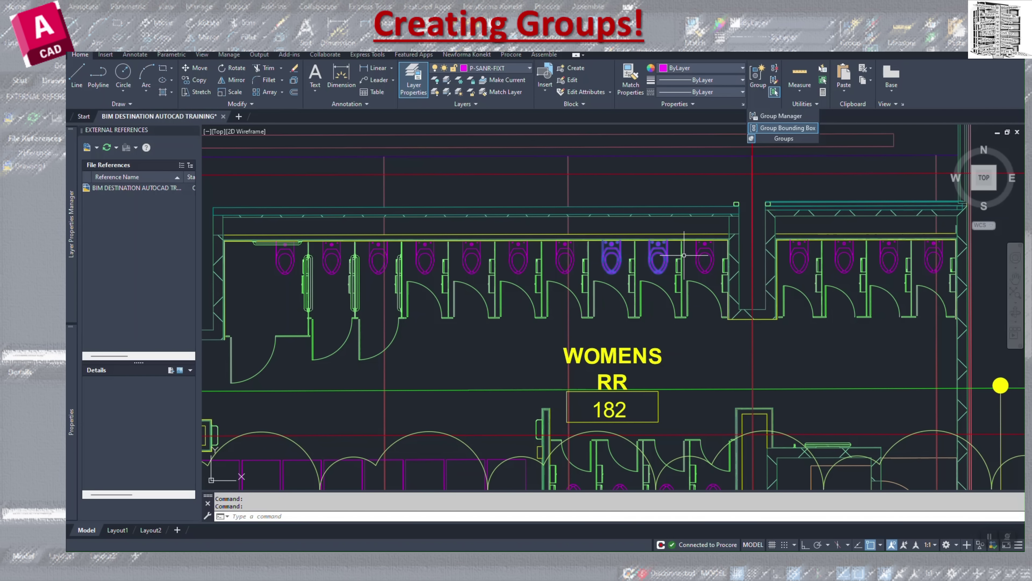
pyautogui.press('Escape')
pyautogui.hotkey('ctrl', 'z')
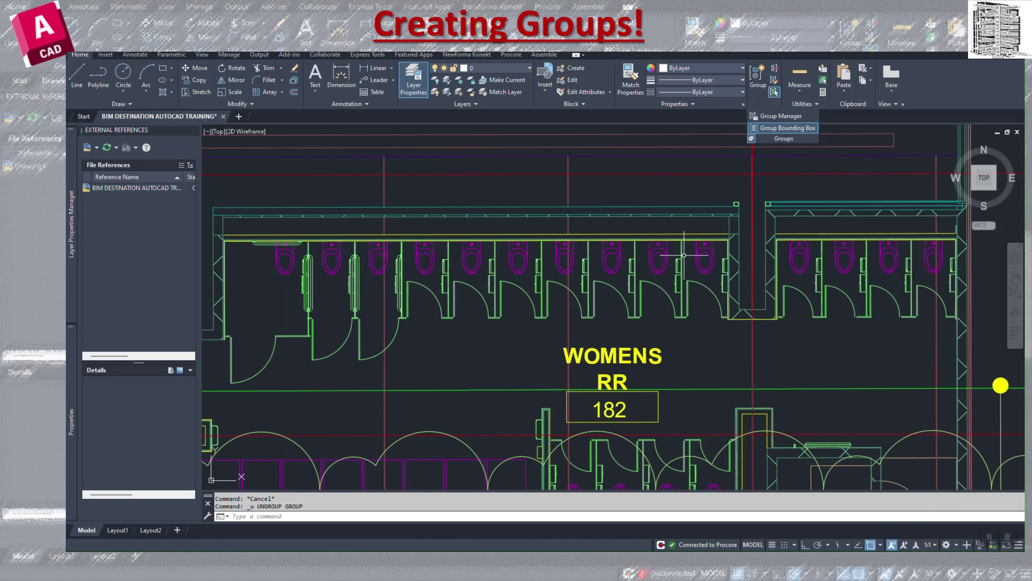
# Step: Reselect FIX and ungroup it through the right-click Group menu
pyautogui.click(667, 263)
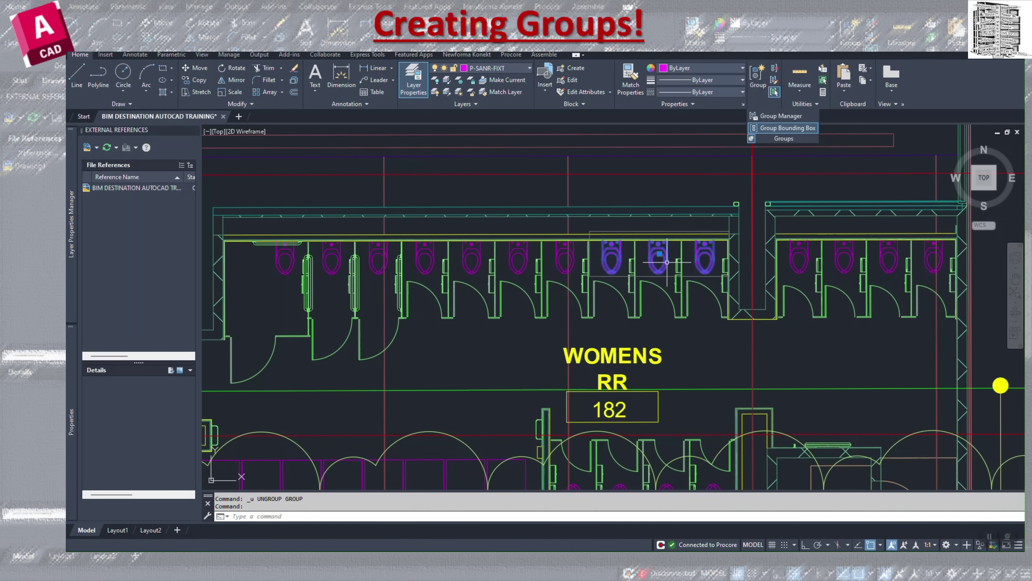
pyautogui.rightClick(669, 266)
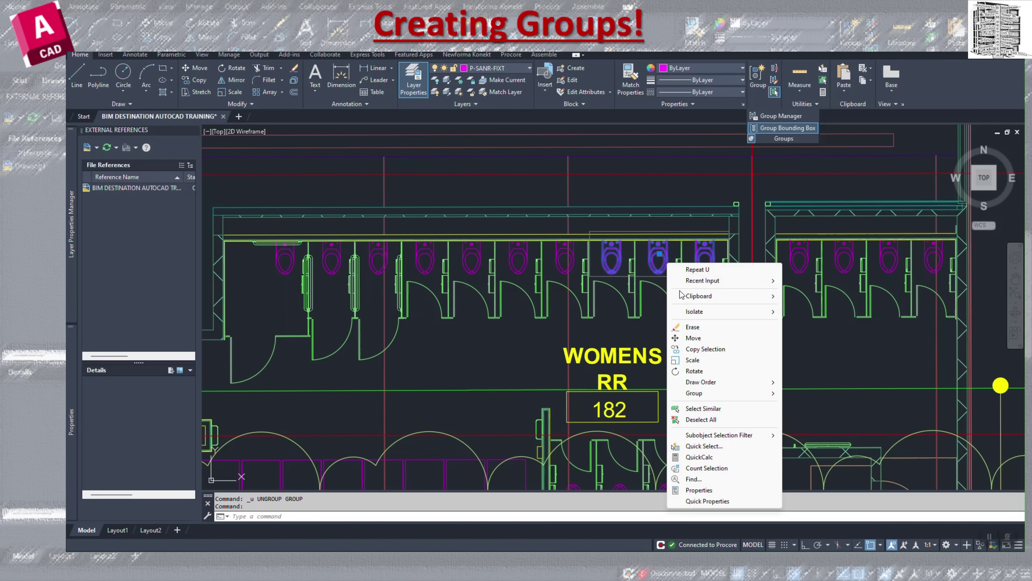
pyautogui.moveTo(737, 395)
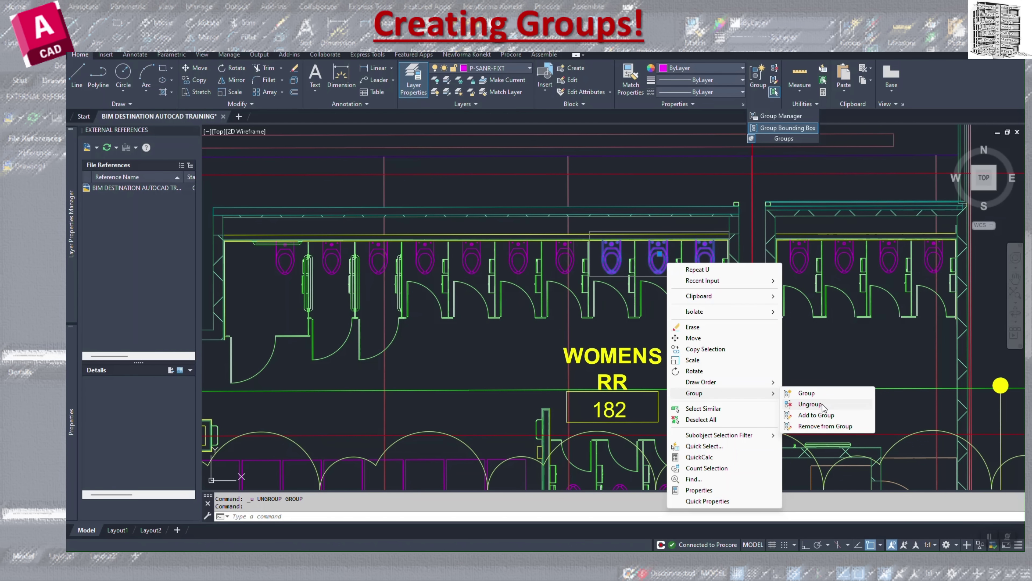
pyautogui.click(810, 404)
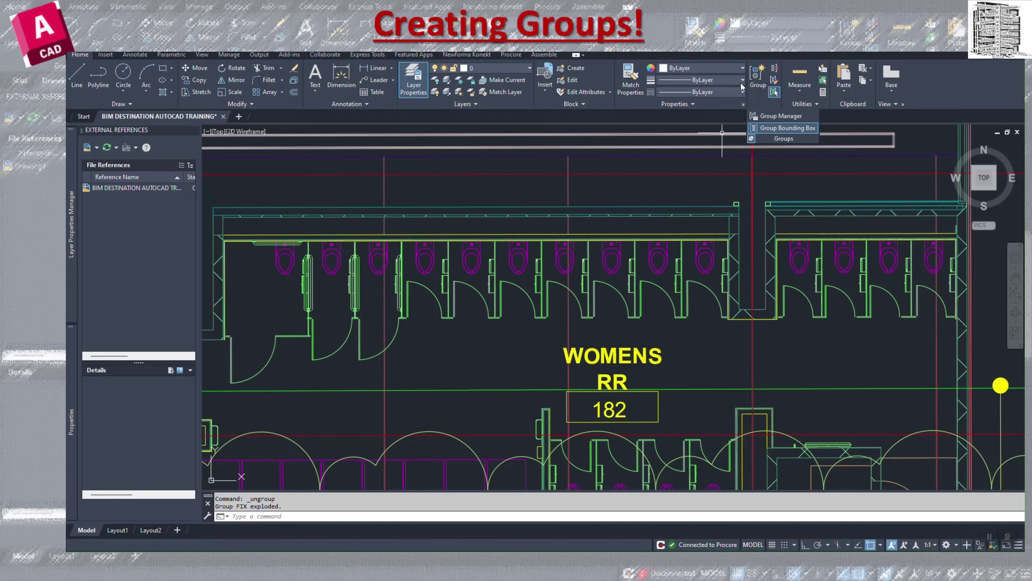
# Step: Group the three Women's RR toilets as an unnamed group and select it to check
pyautogui.click(755, 77)
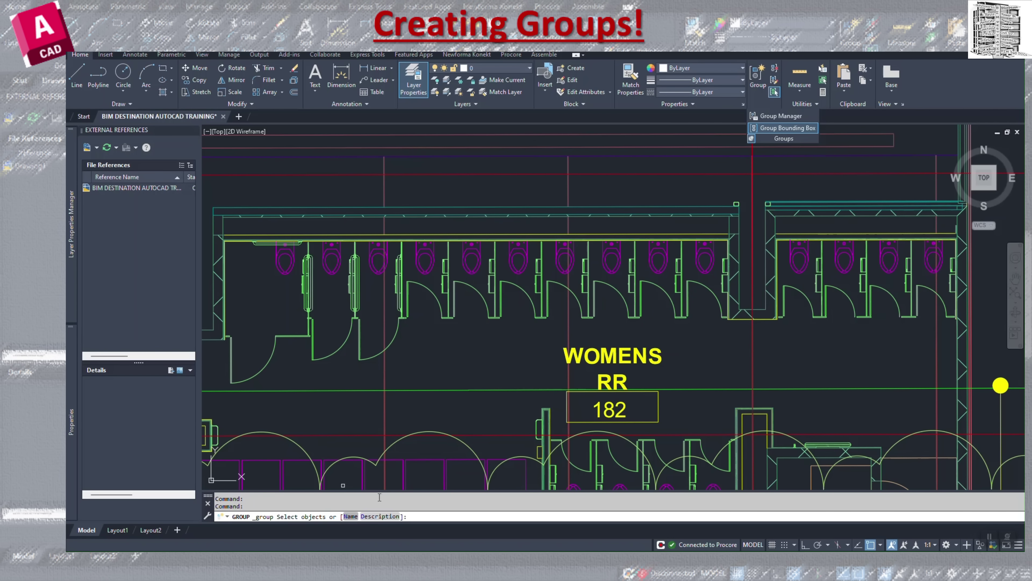
pyautogui.click(705, 263)
pyautogui.click(658, 263)
pyautogui.click(619, 262)
pyautogui.press('Return')
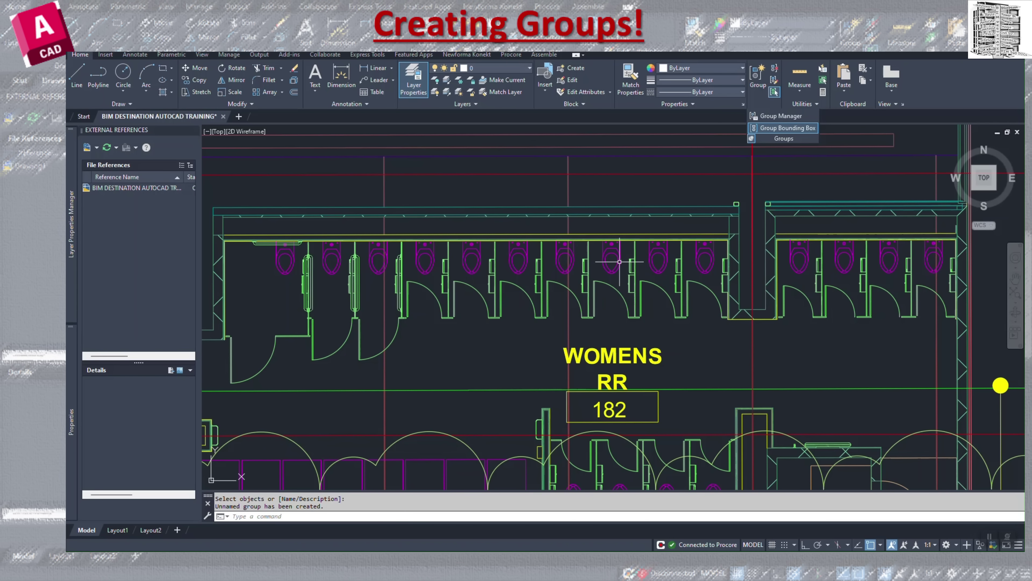
pyautogui.click(619, 262)
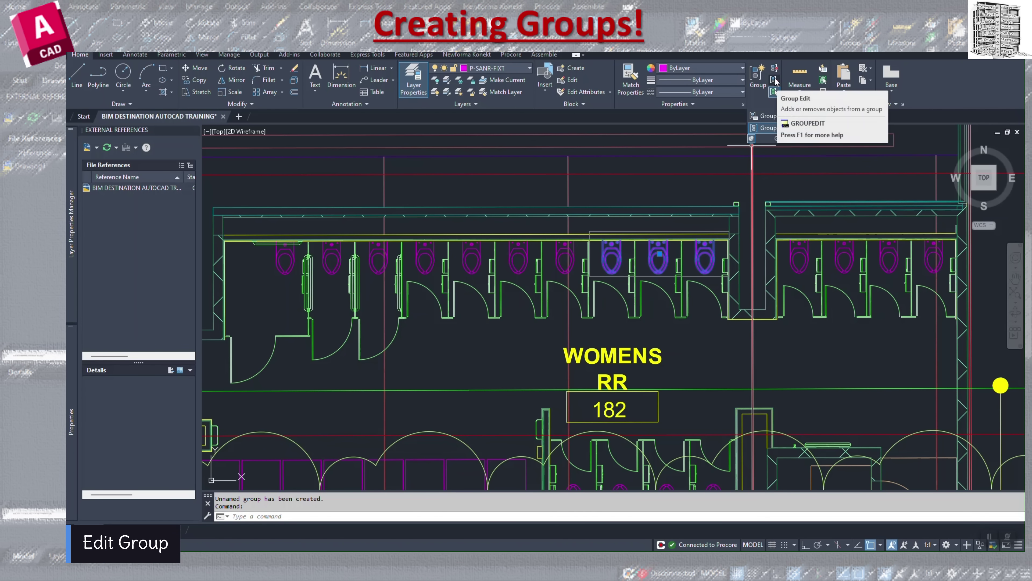
# Step: Add two more toilets to the group with Add objects, making five toilets
pyautogui.click(774, 82)
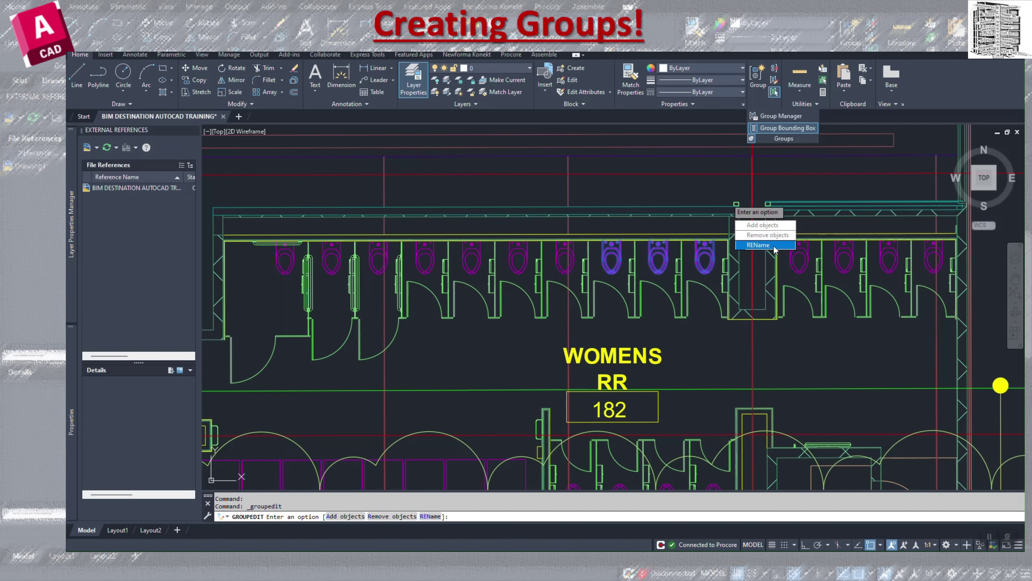
pyautogui.click(758, 226)
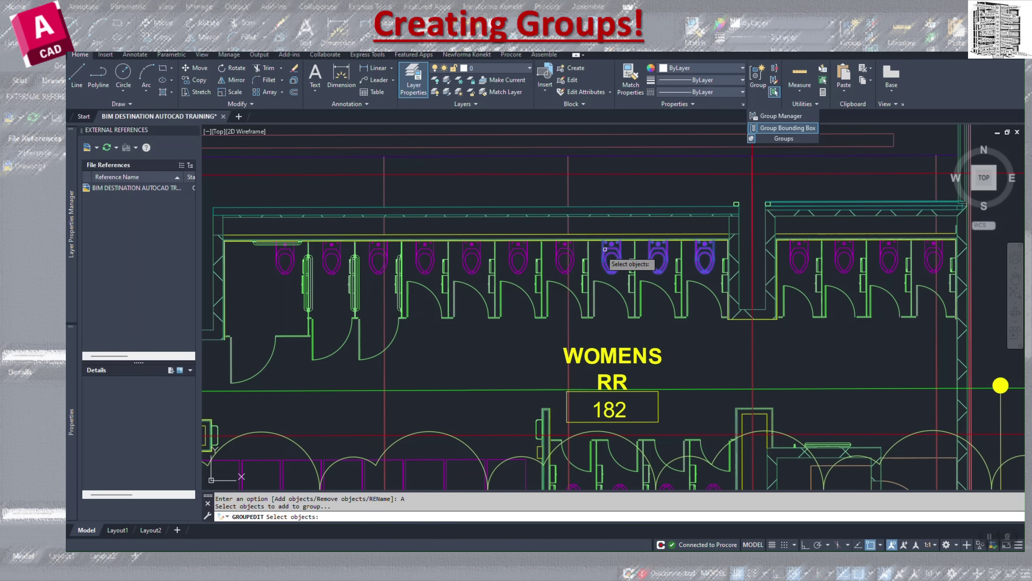
pyautogui.click(575, 259)
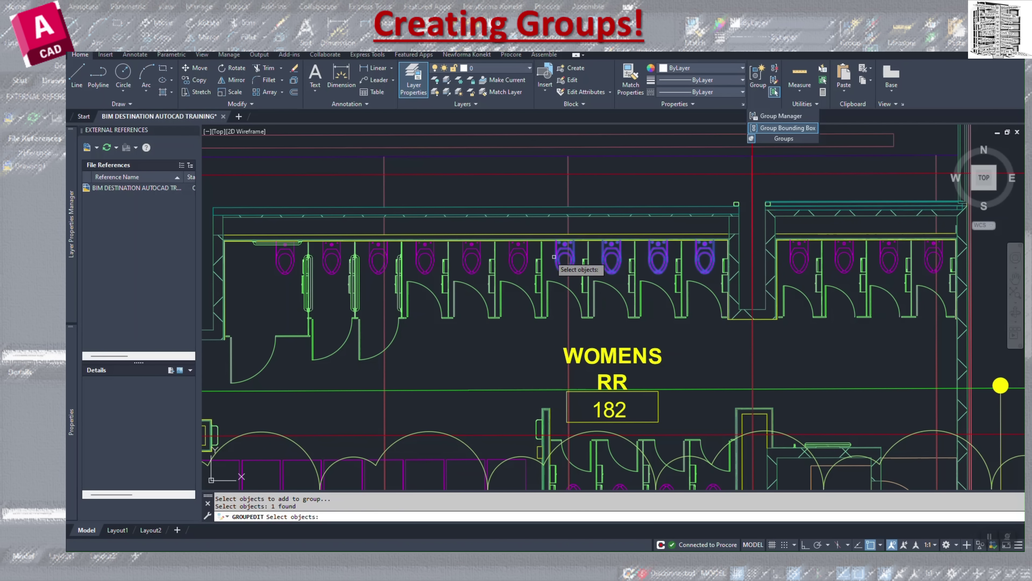
pyautogui.click(525, 255)
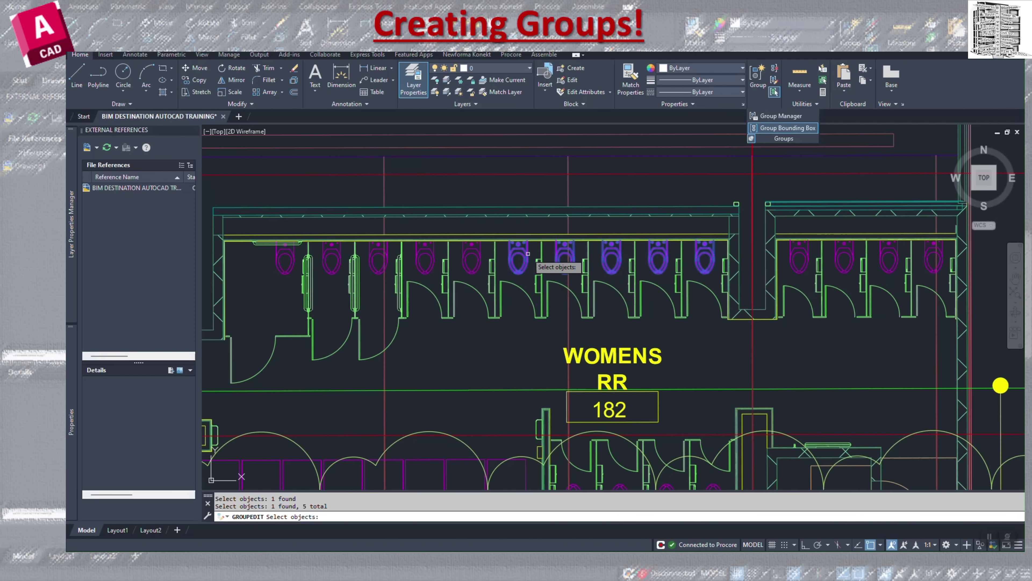
pyautogui.press('Return')
pyautogui.click(528, 253)
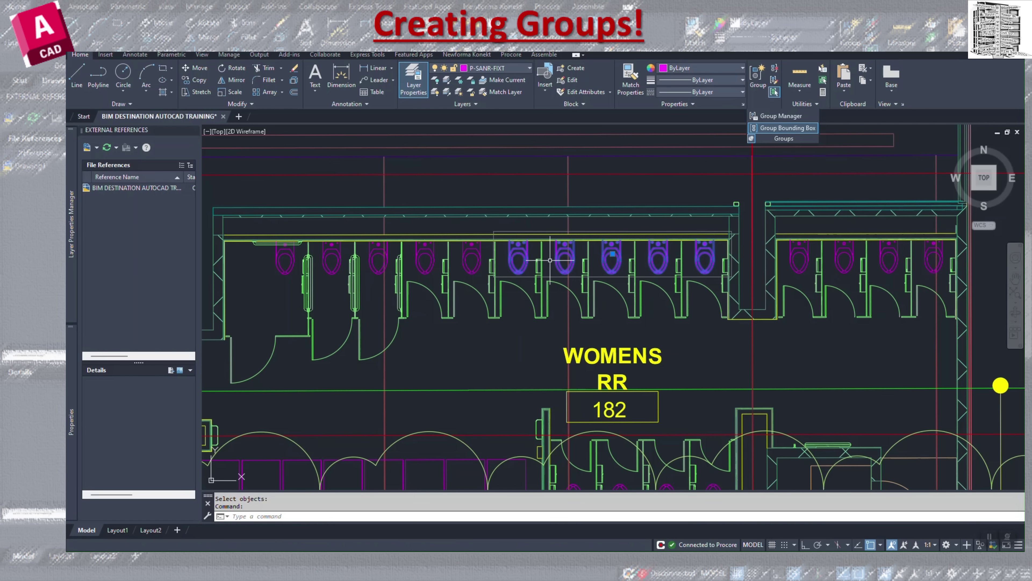
# Step: Start another group edit, cancel it, and reselect the toilet group
pyautogui.click(774, 81)
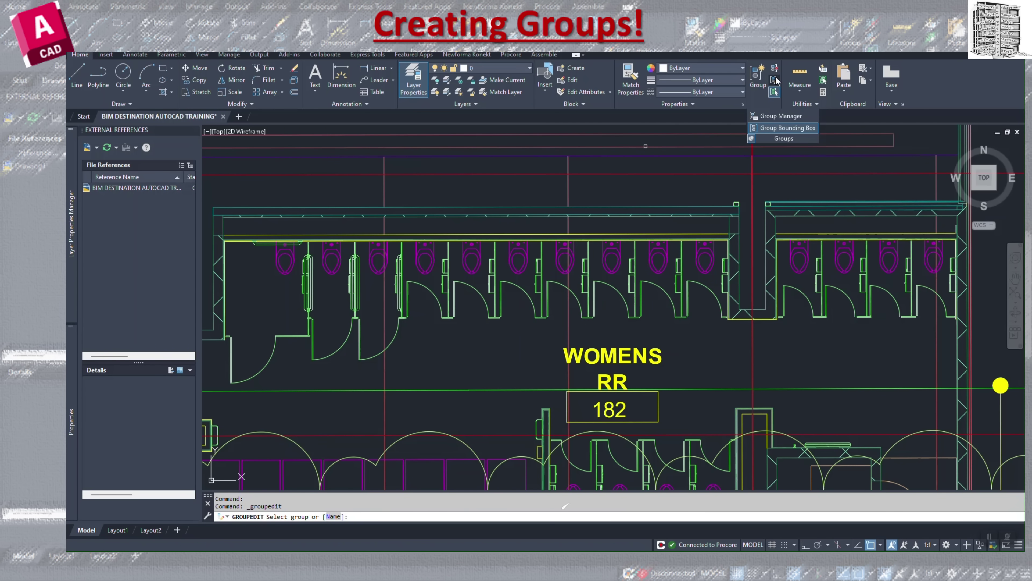
pyautogui.press('Escape')
pyautogui.click(668, 257)
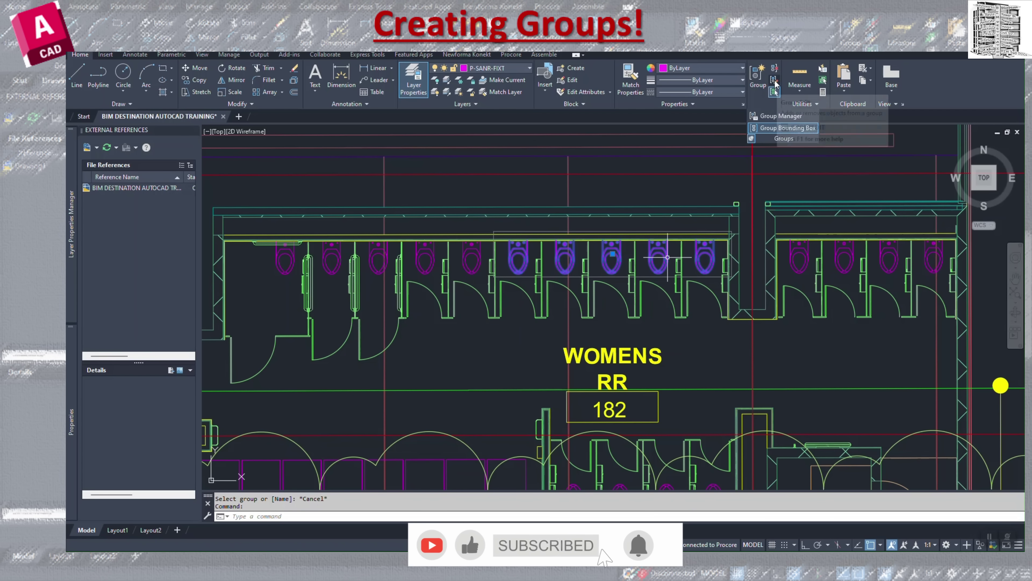
# Step: Remove two toilets from the group with Remove objects, then select the remaining three
pyautogui.click(775, 81)
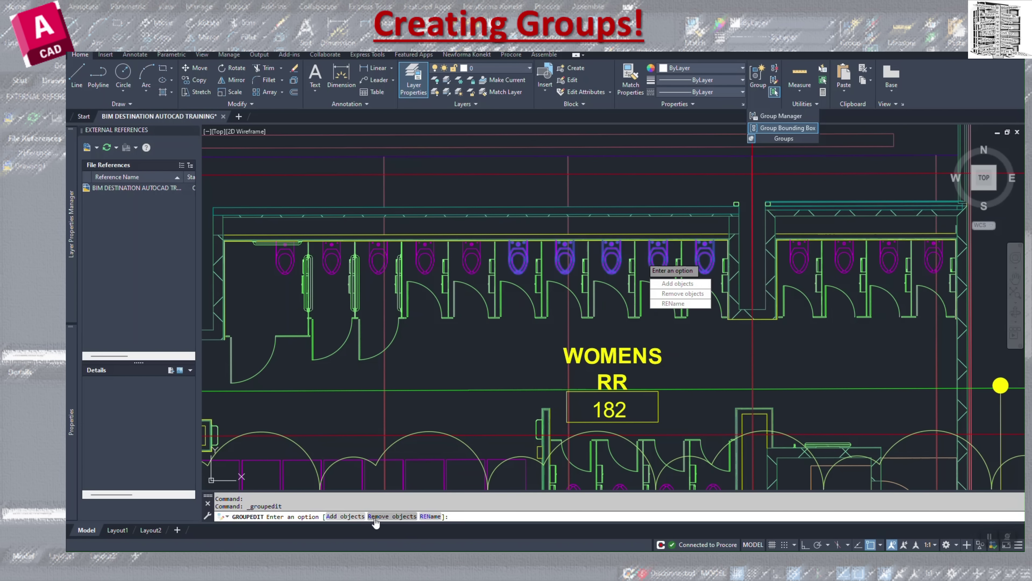
pyautogui.press('Down')
pyautogui.press('Down')
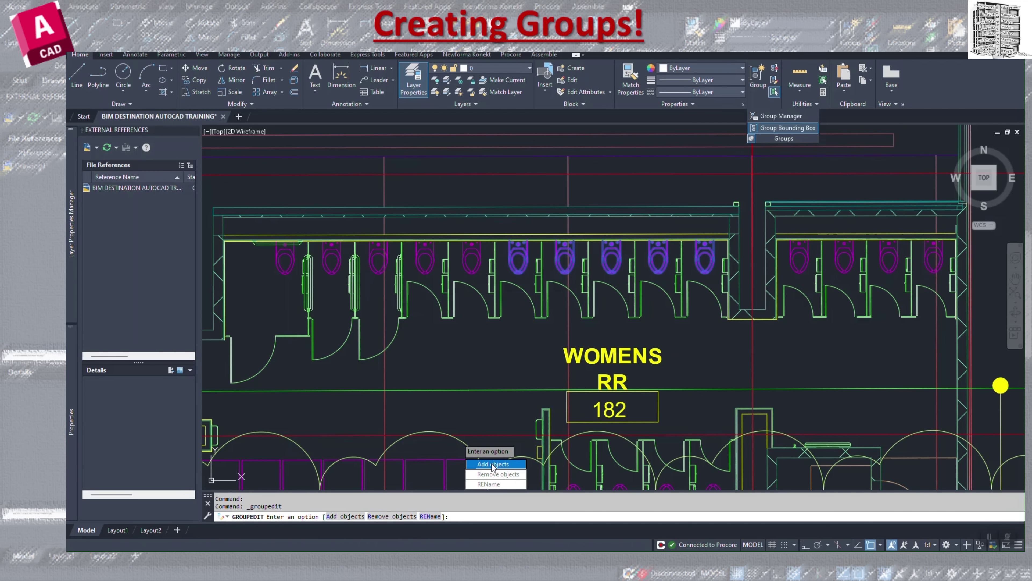
pyautogui.press('Return')
pyautogui.click(667, 253)
pyautogui.click(574, 255)
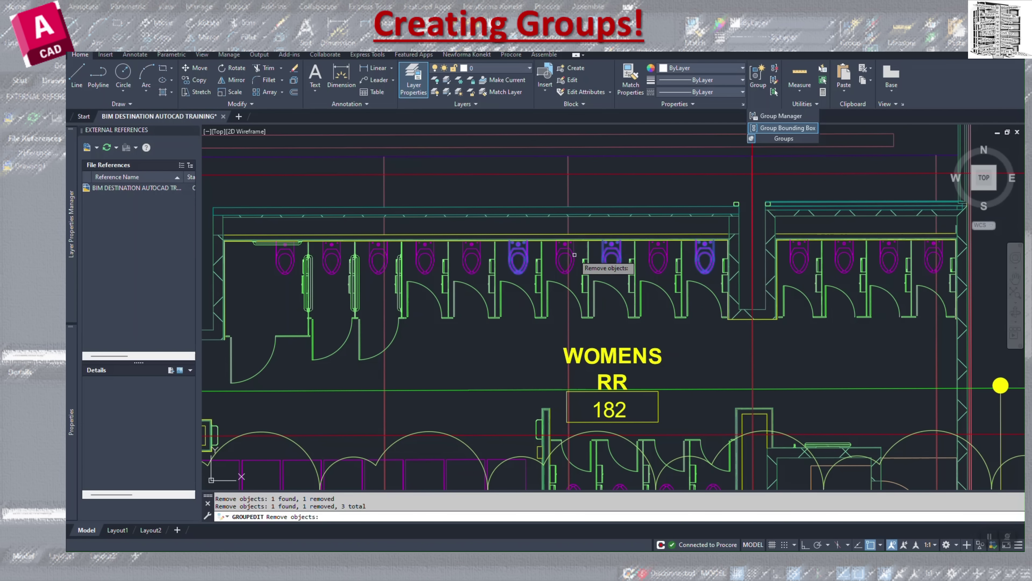
pyautogui.press('Return')
pyautogui.click(528, 249)
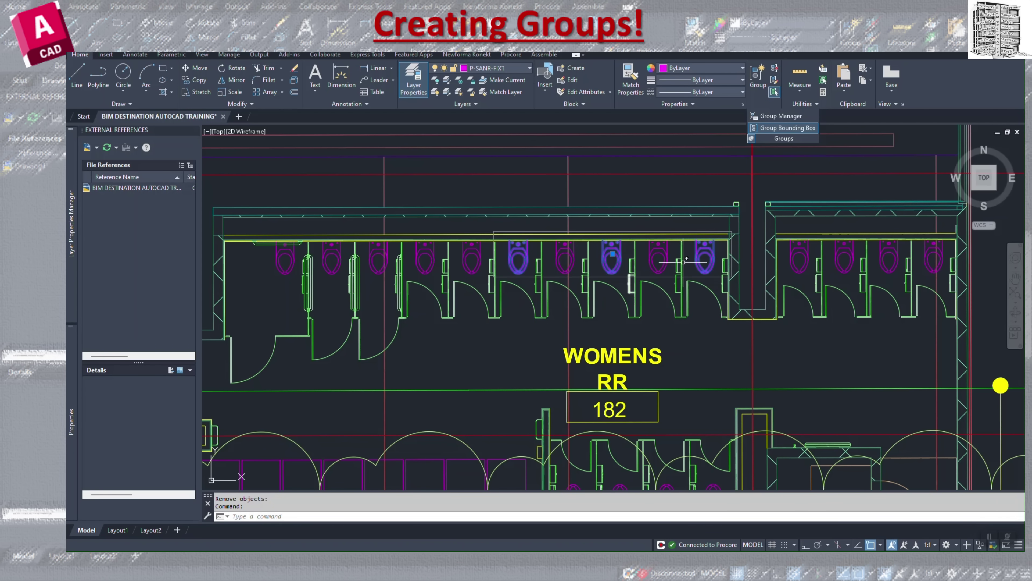
# Step: Turn Group Selection off and pick the Women's RR toilets one by one
pyautogui.click(774, 93)
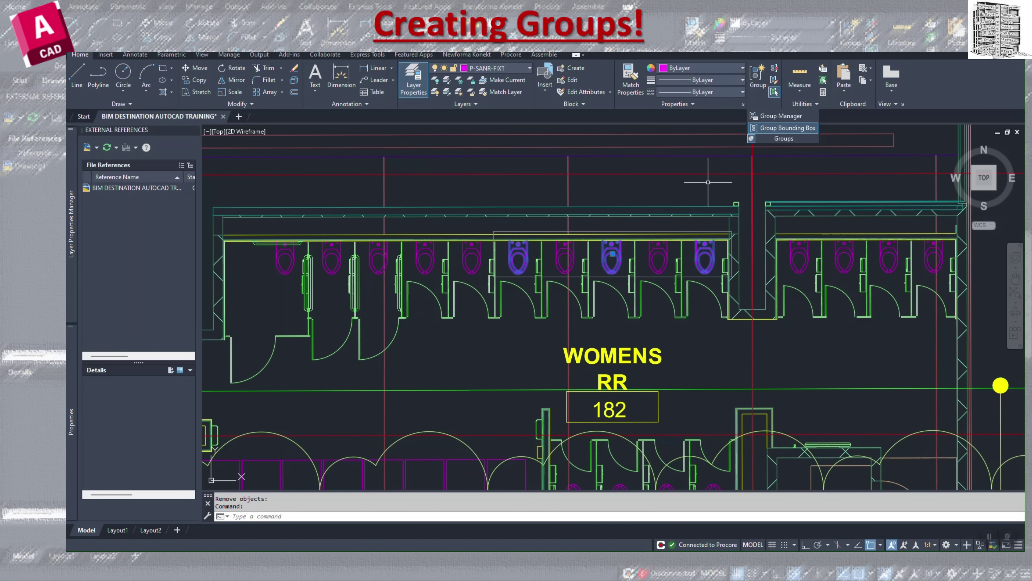
pyautogui.click(775, 92)
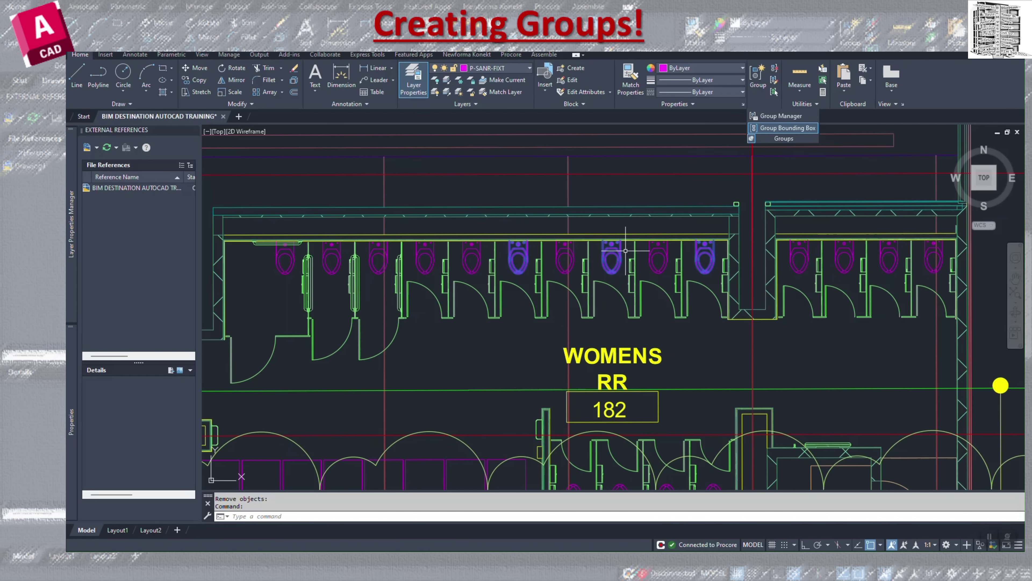
pyautogui.press('Escape')
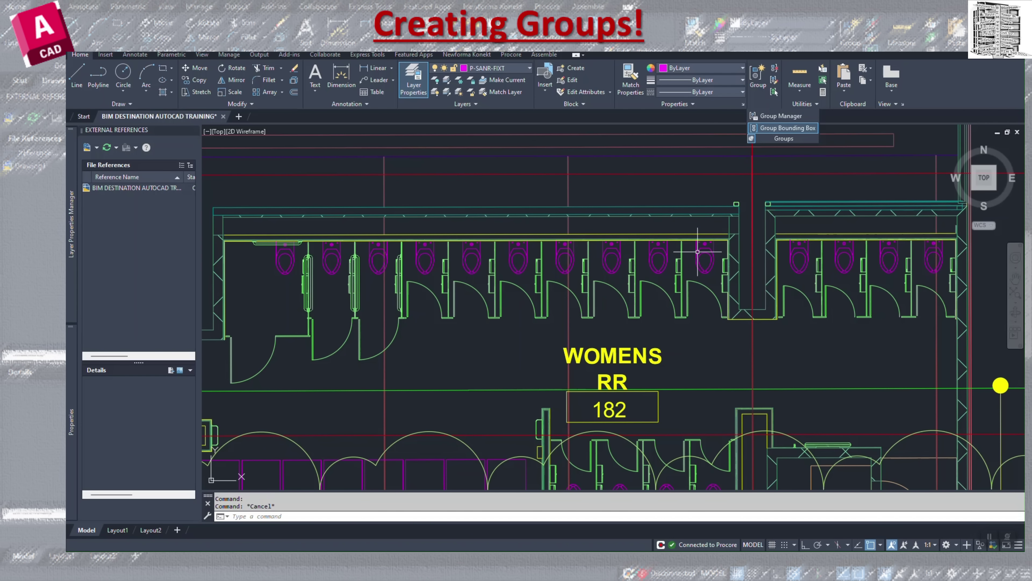
pyautogui.click(712, 263)
pyautogui.click(691, 249)
pyautogui.click(625, 256)
pyautogui.click(610, 253)
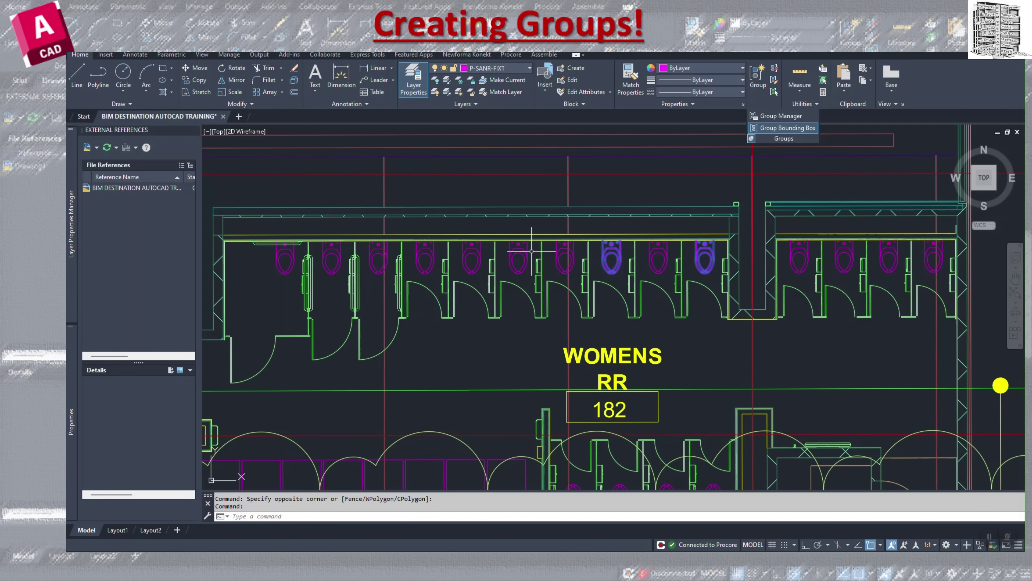
pyautogui.click(524, 252)
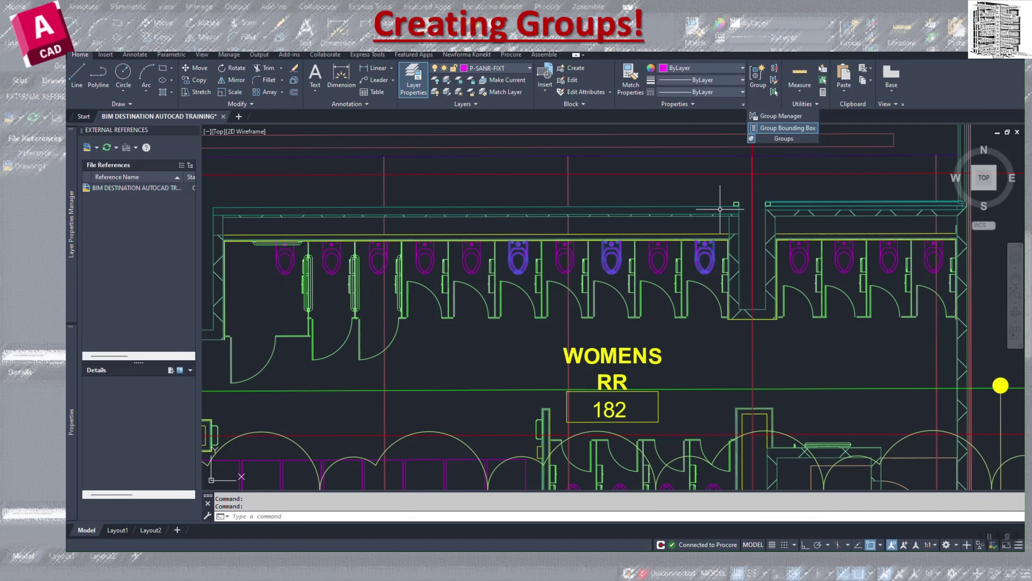
# Step: Turn Group Selection back on and select the three-toilet group with one pick
pyautogui.click(774, 92)
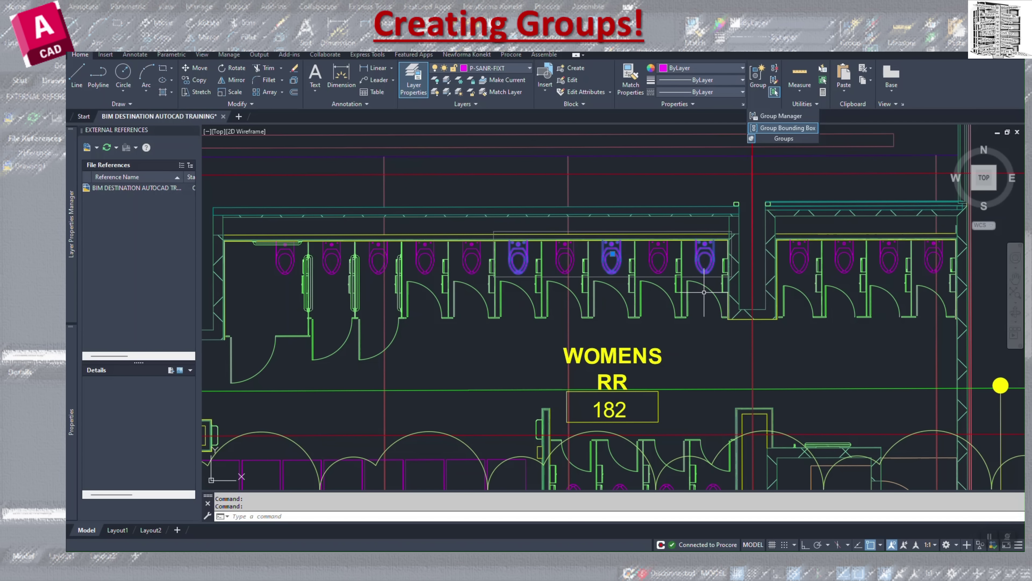
pyautogui.press('Escape')
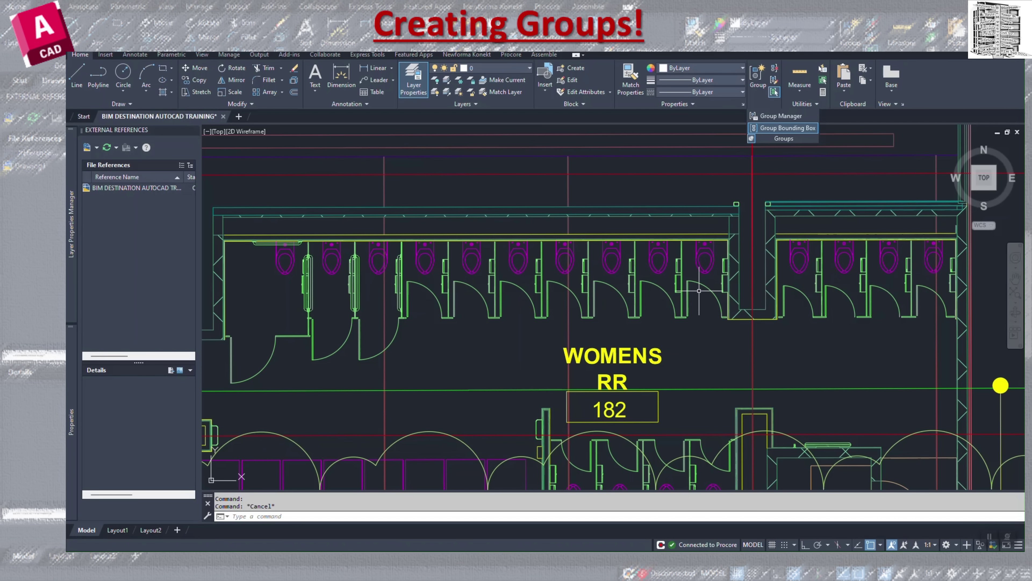
pyautogui.click(699, 269)
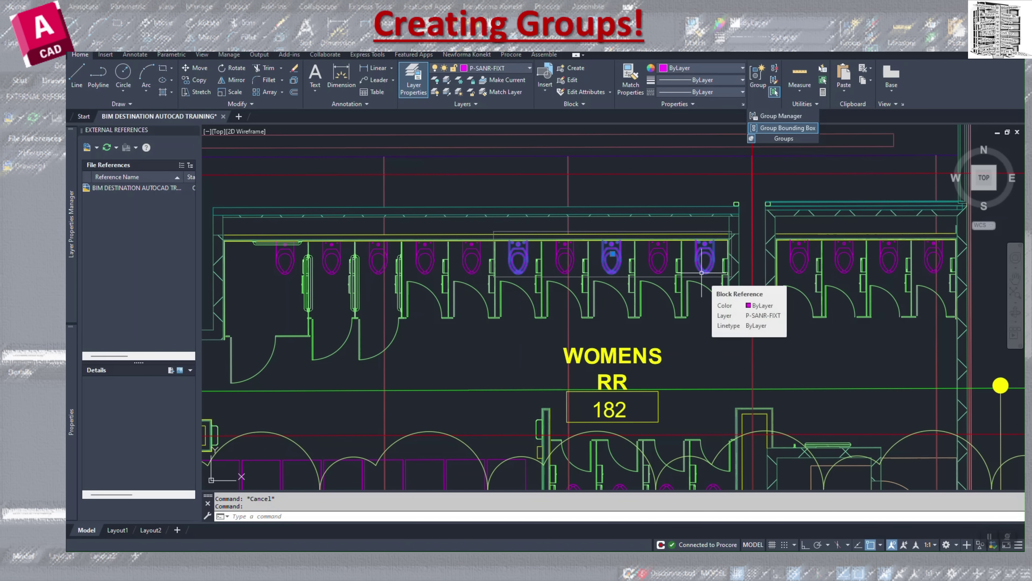
# Step: Select the toilet group and copy it to a spot above the stall row
pyautogui.doubleClick(702, 273)
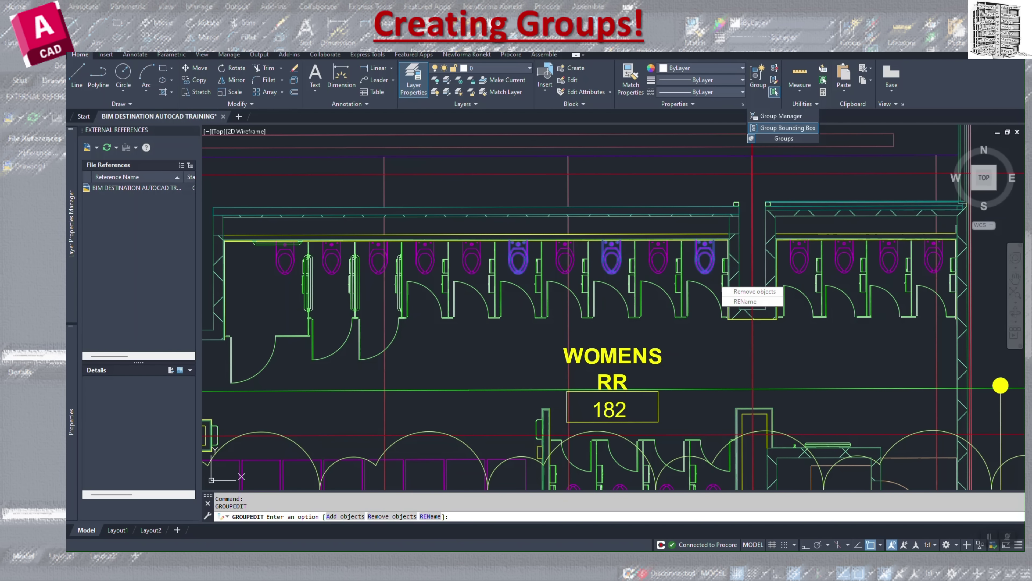
pyautogui.press('Escape')
pyautogui.click(713, 250)
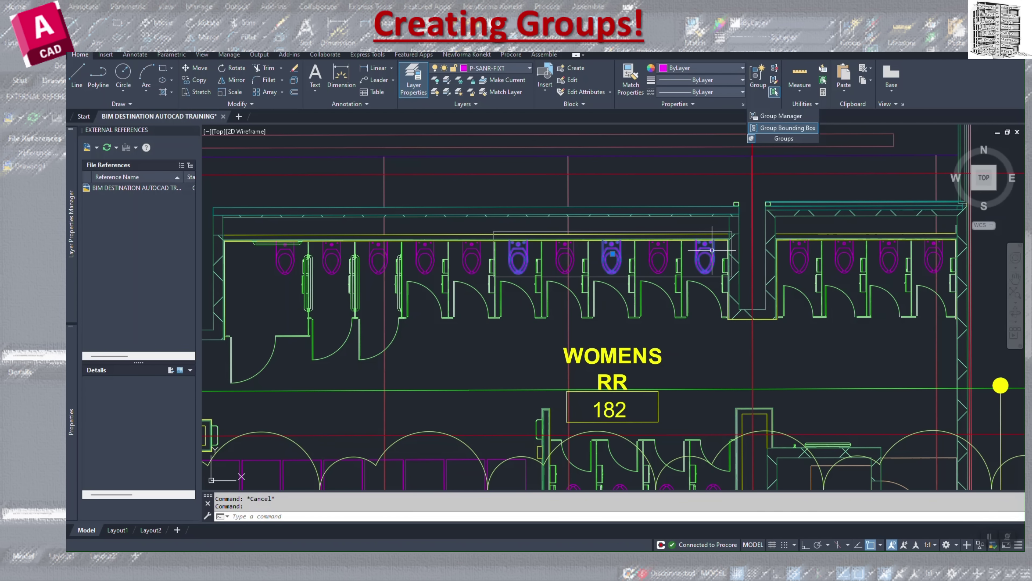
pyautogui.write('copy')
pyautogui.press('Return')
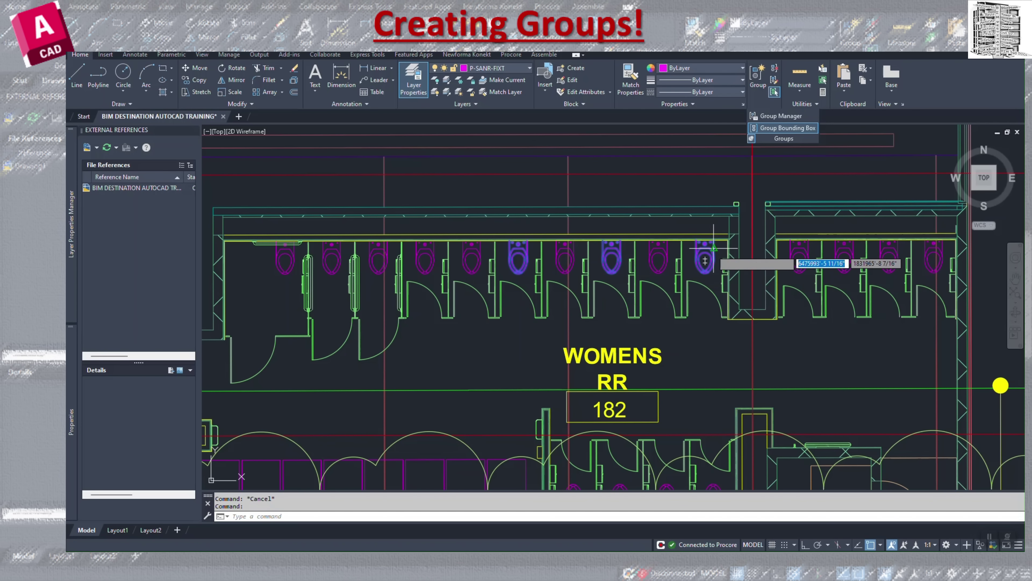
pyautogui.click(706, 259)
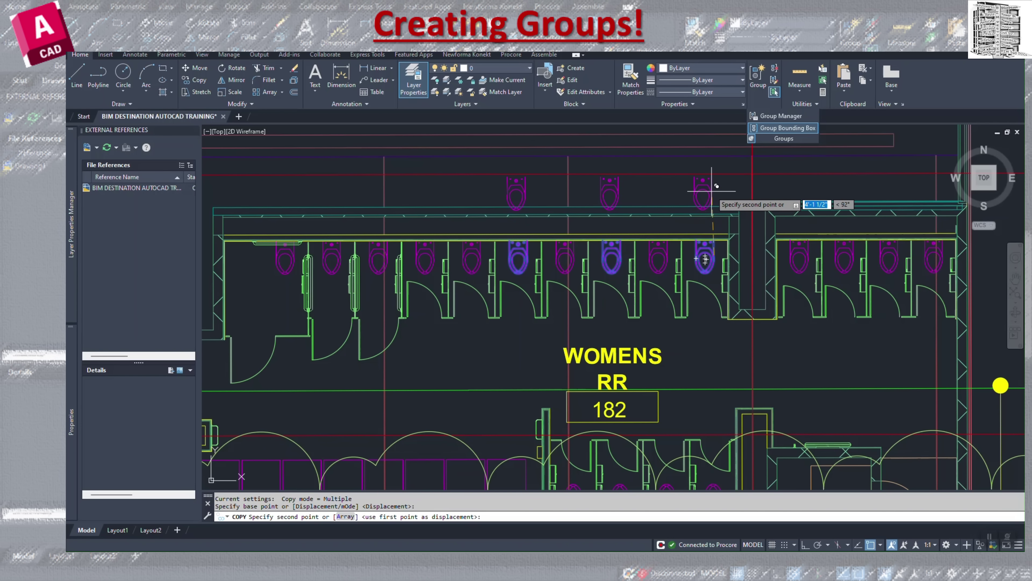
pyautogui.click(712, 190)
pyautogui.press('Escape')
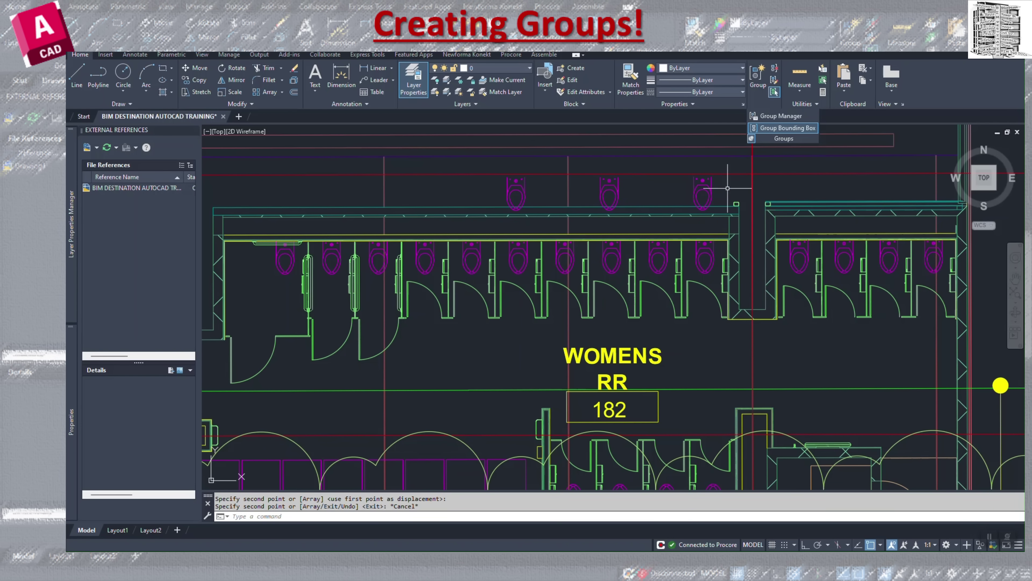
# Step: Start copying a single toilet, cancel the copy, and reselect the three-toilet group
pyautogui.click(706, 260)
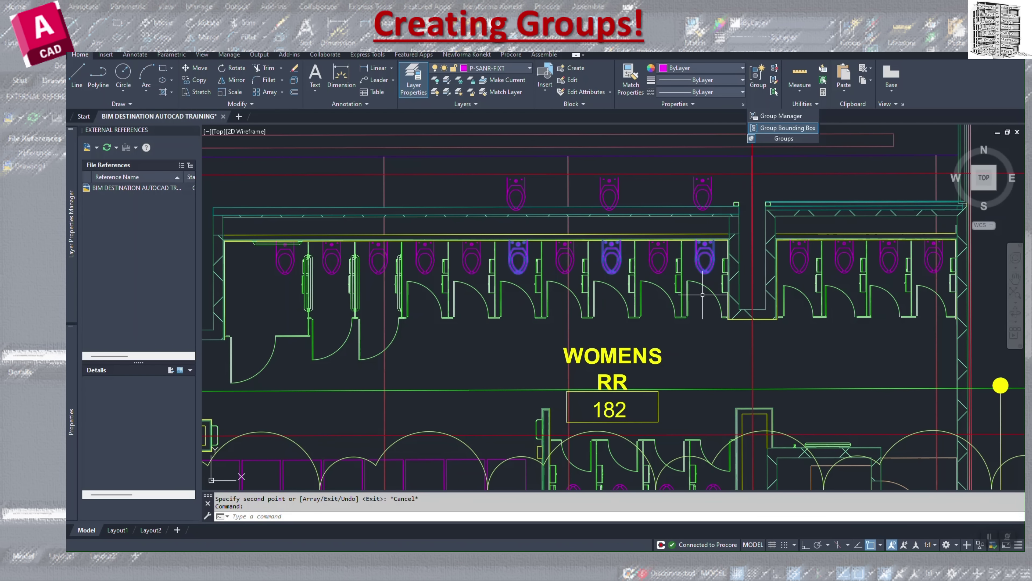
pyautogui.press('Escape')
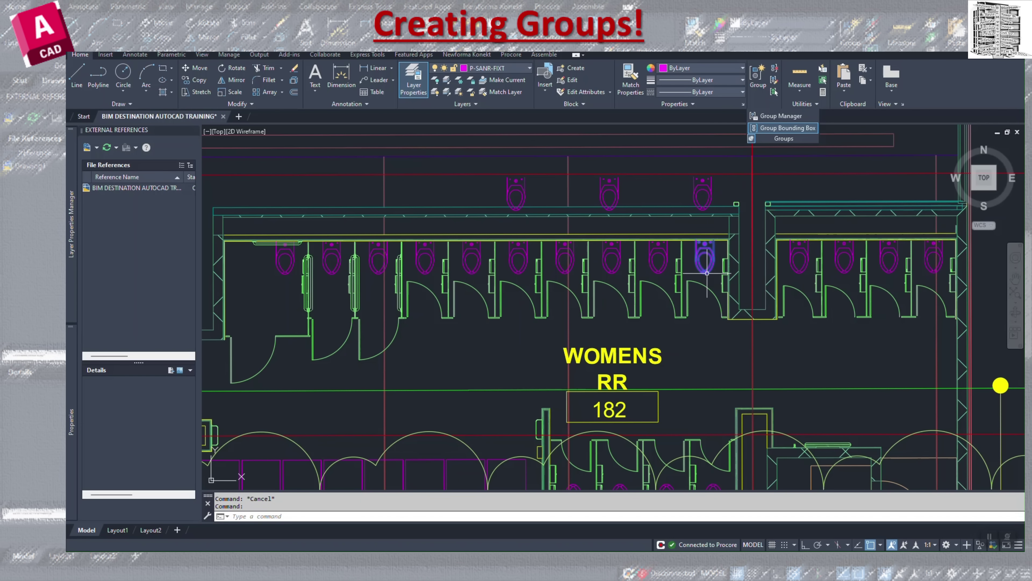
pyautogui.write('cop')
pyautogui.press('Return')
pyautogui.click(708, 273)
pyautogui.press('Return')
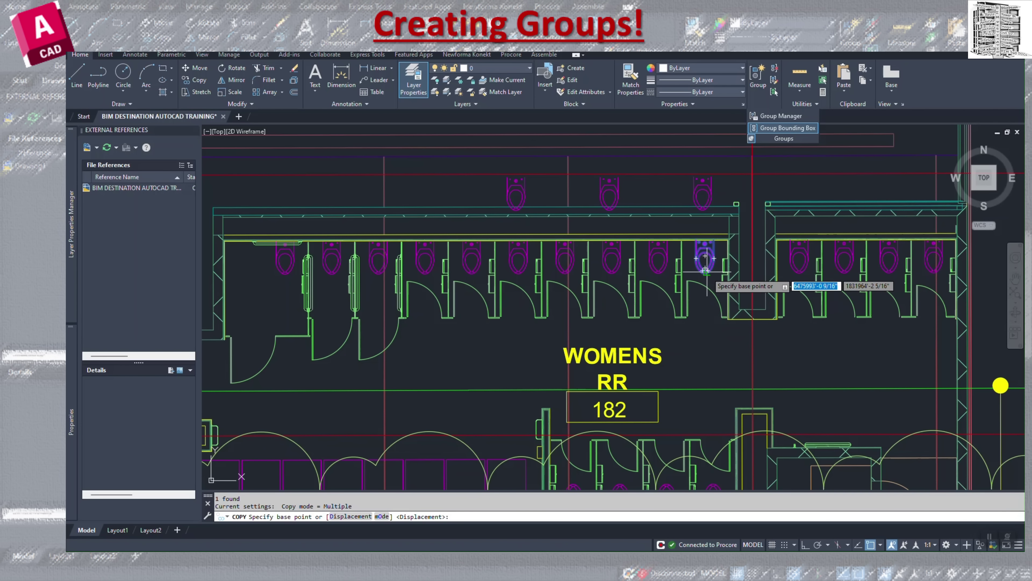
pyautogui.click(708, 273)
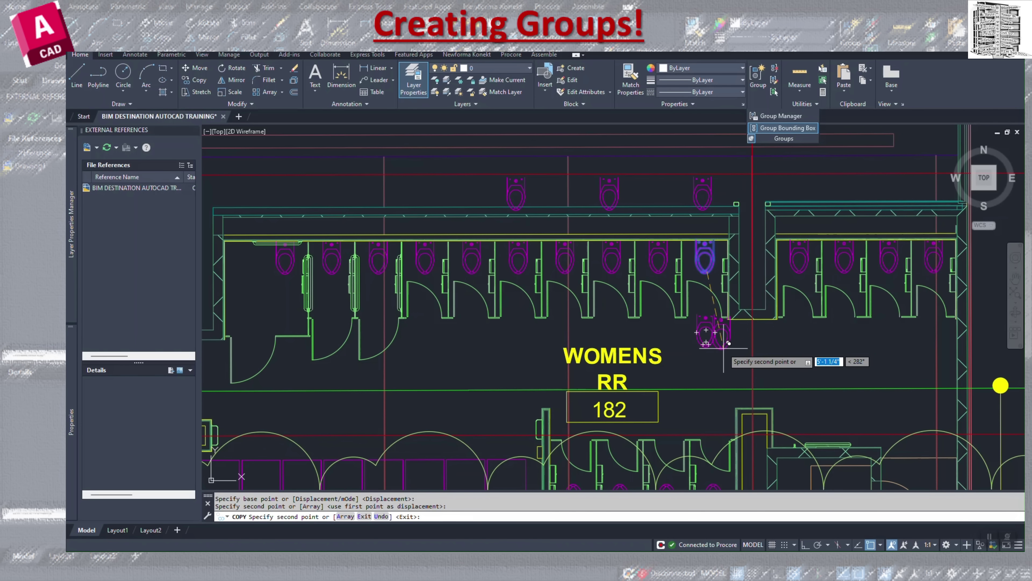
pyautogui.press('Escape')
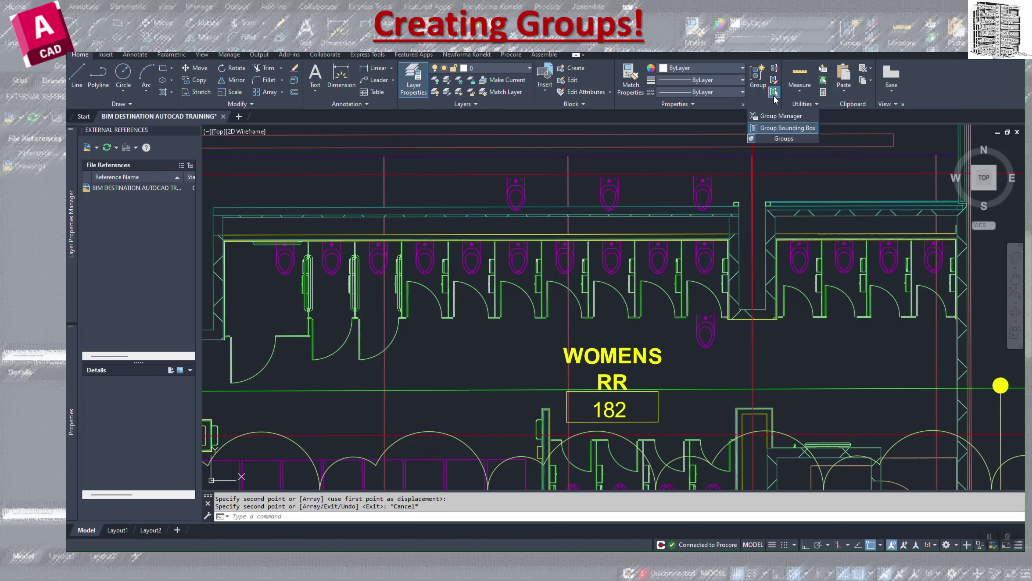
pyautogui.click(721, 256)
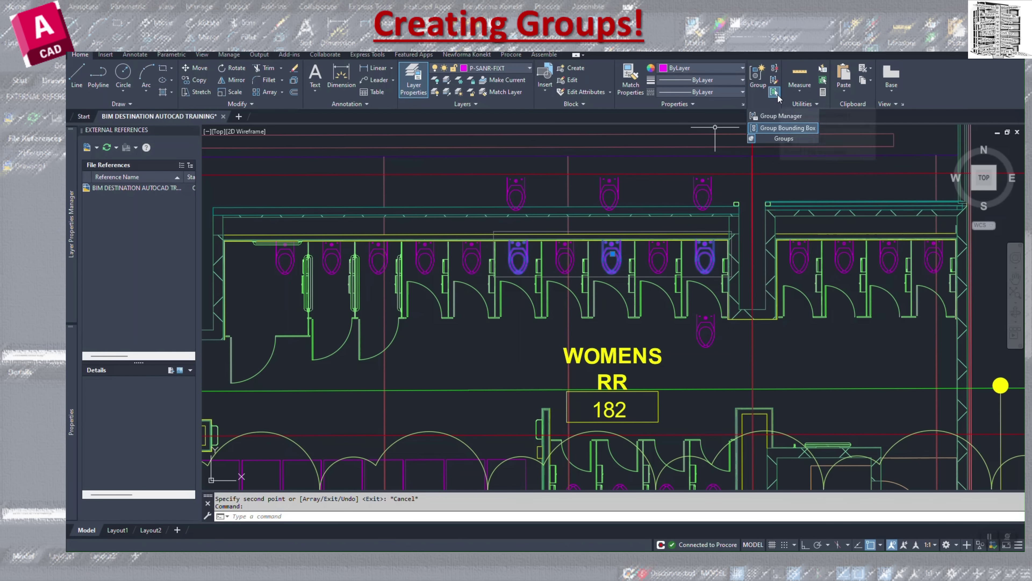
# Step: Toggle Group Selection off and on, and the group bounding box off and on
pyautogui.click(777, 94)
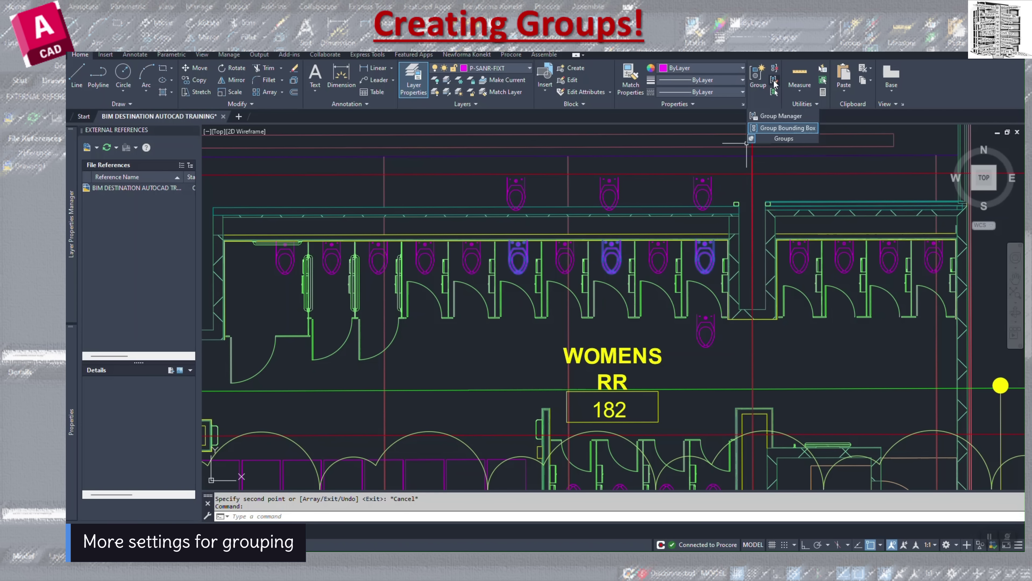
pyautogui.click(774, 92)
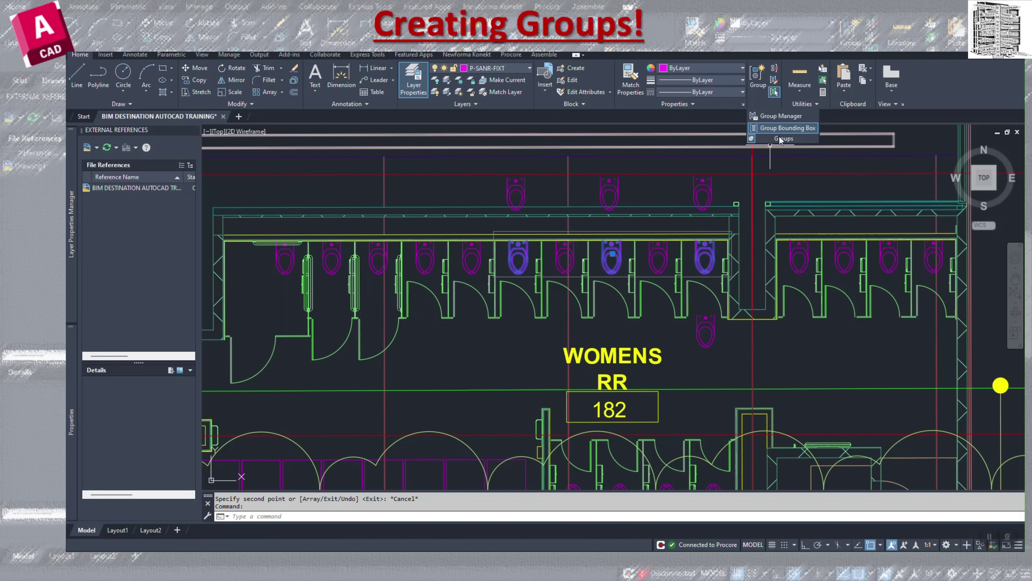
pyautogui.click(787, 128)
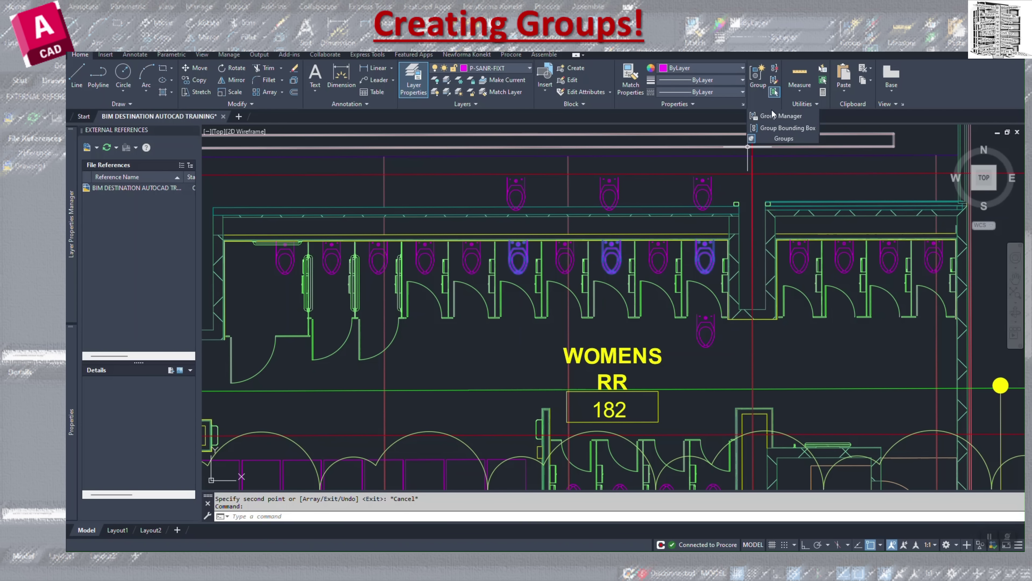
pyautogui.click(772, 128)
# Step: Leave the group bounding box on and open Object Grouping with the name PL FIX 3
pyautogui.click(773, 129)
pyautogui.click(772, 129)
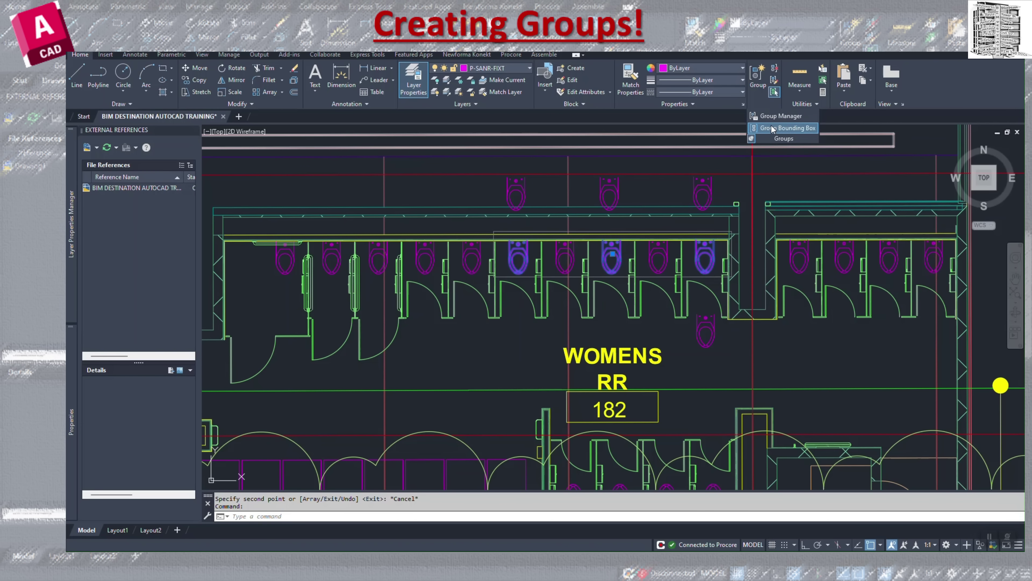
pyautogui.click(772, 128)
pyautogui.click(772, 128)
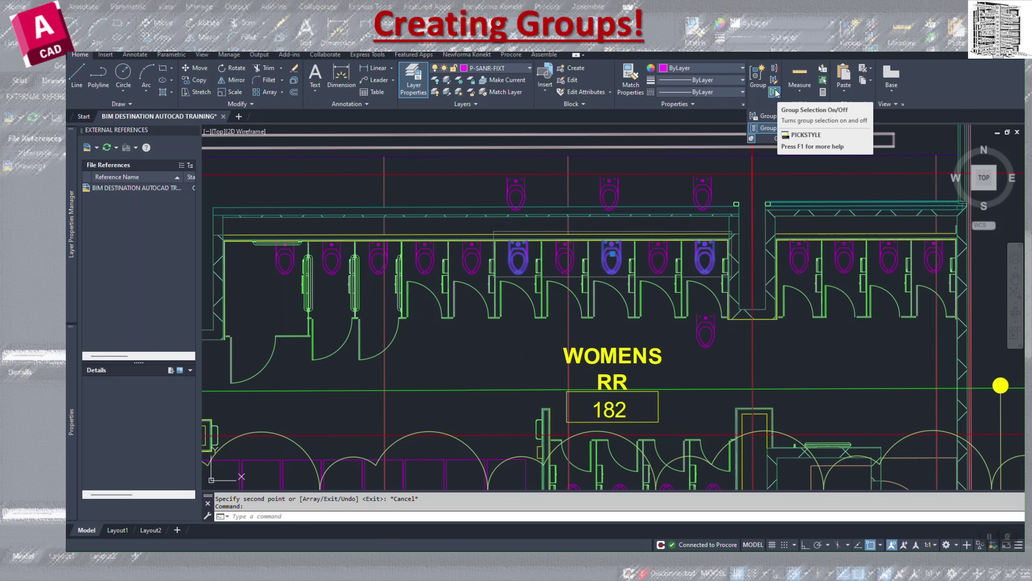
pyautogui.click(765, 128)
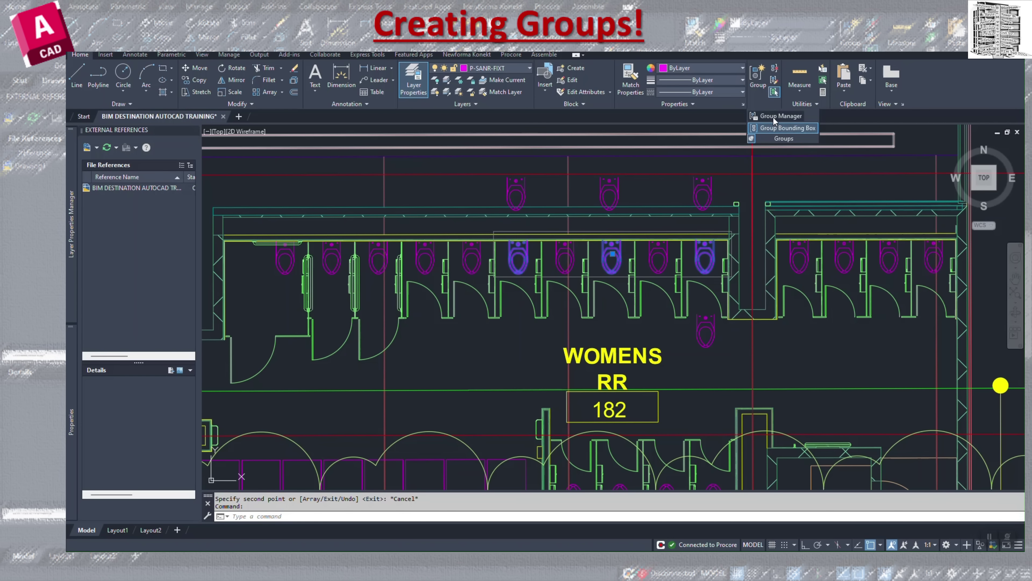
pyautogui.click(774, 118)
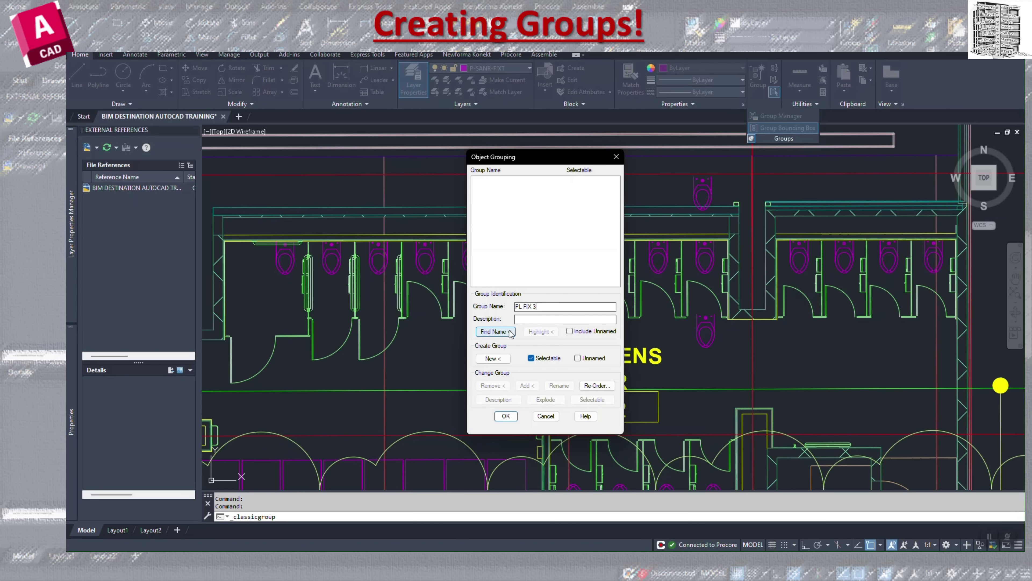
# Step: Use Find Name to show a stall toilet belongs to group *A1, then close Object Grouping
pyautogui.click(501, 362)
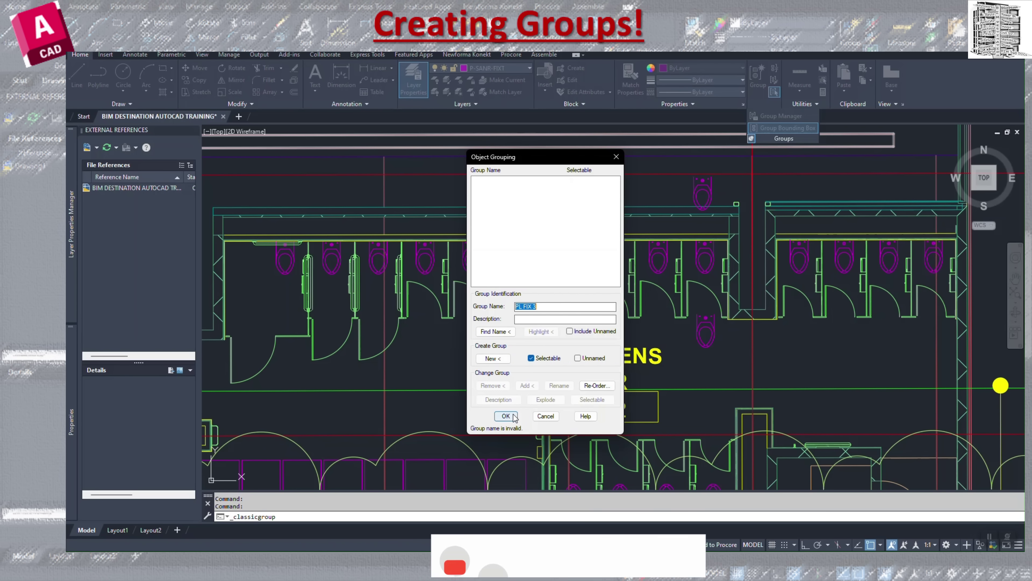
pyautogui.click(495, 331)
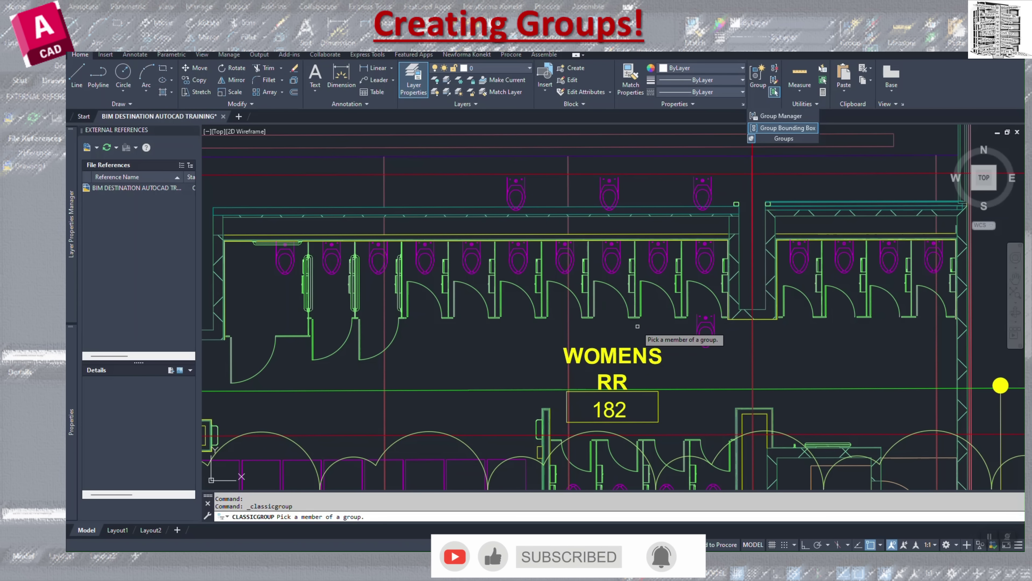
pyautogui.click(695, 257)
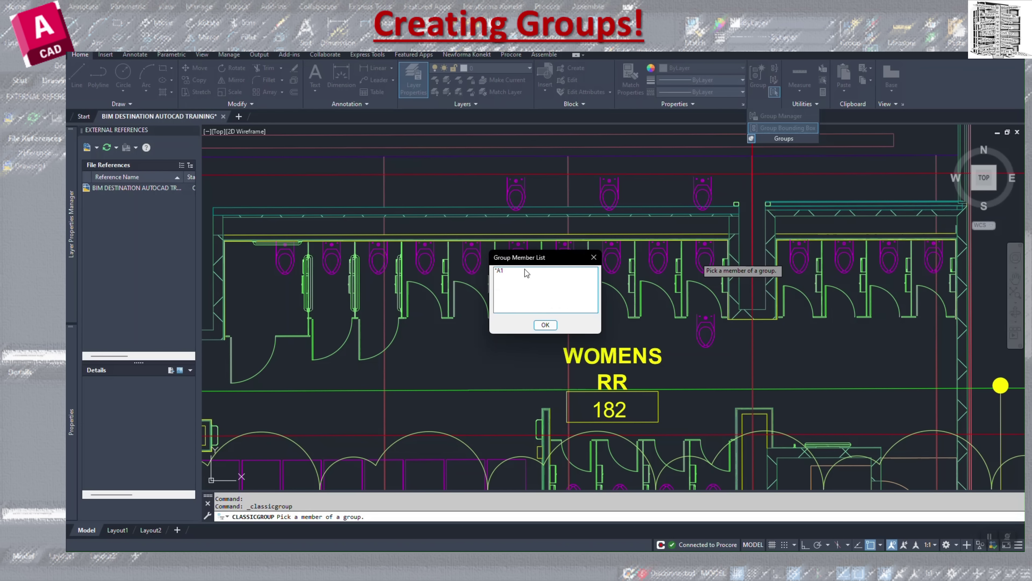
pyautogui.click(594, 258)
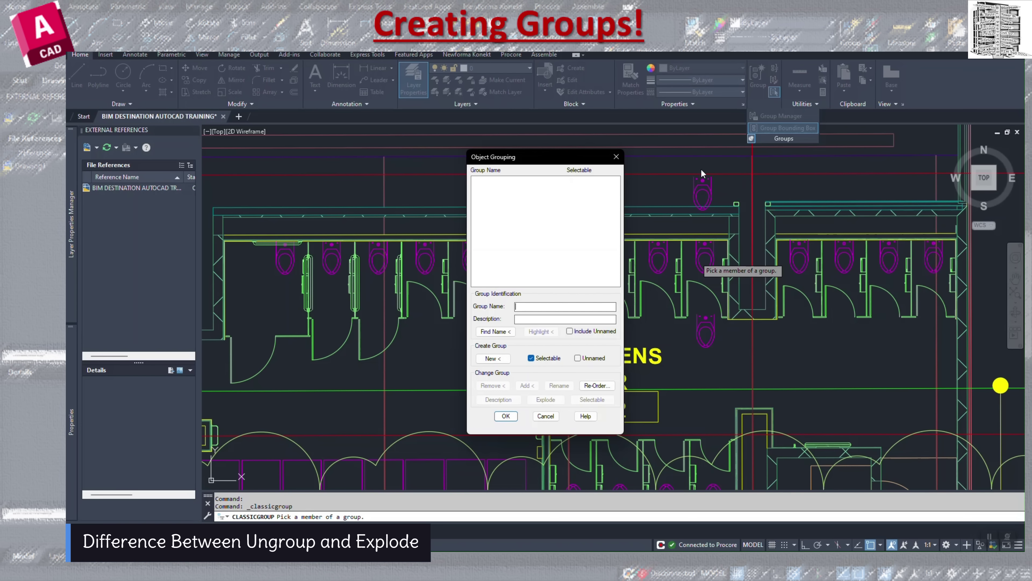
pyautogui.press('Escape')
# Step: Ungroup the three-toilet fixture group with the shortcut-menu Group > Ungroup and clear the selection
pyautogui.click(671, 254)
pyautogui.click(695, 249)
pyautogui.click(697, 253)
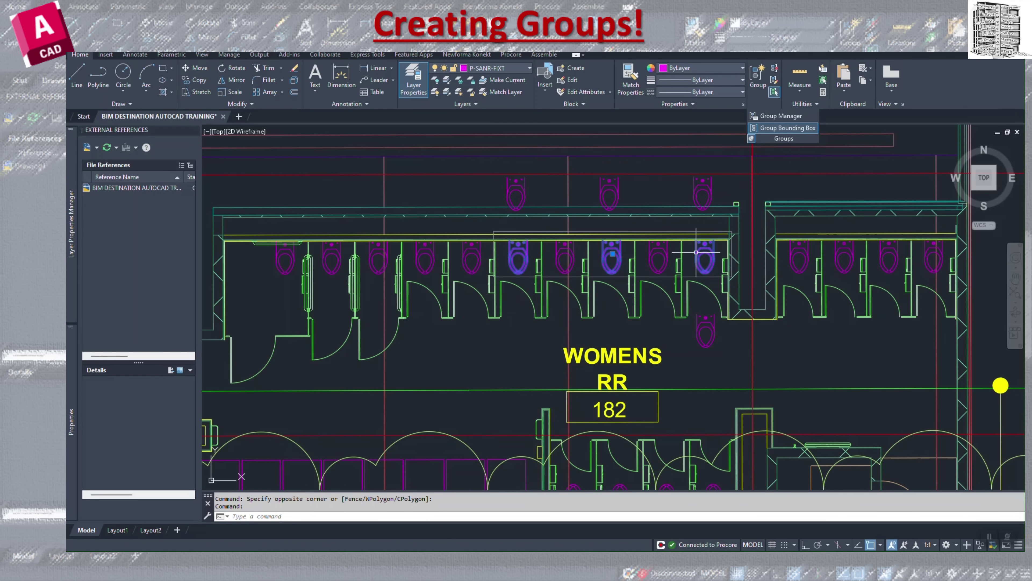
pyautogui.rightClick(696, 252)
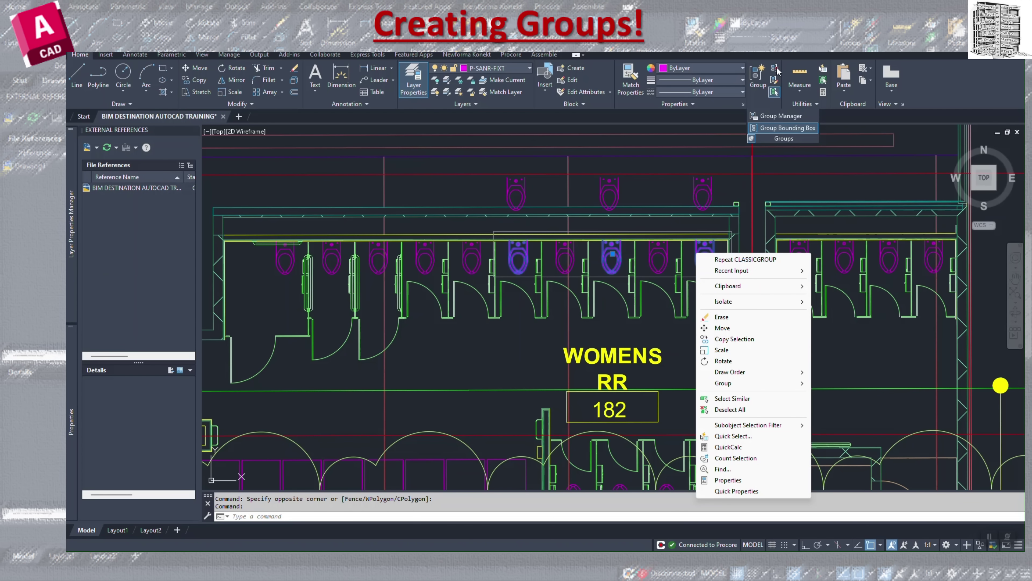
pyautogui.moveTo(756, 384)
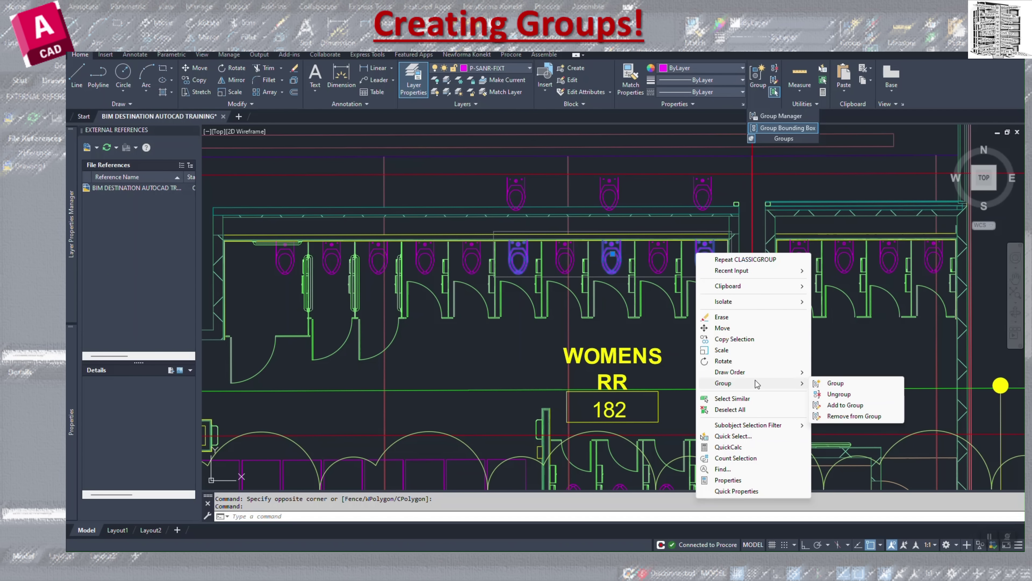
pyautogui.click(650, 301)
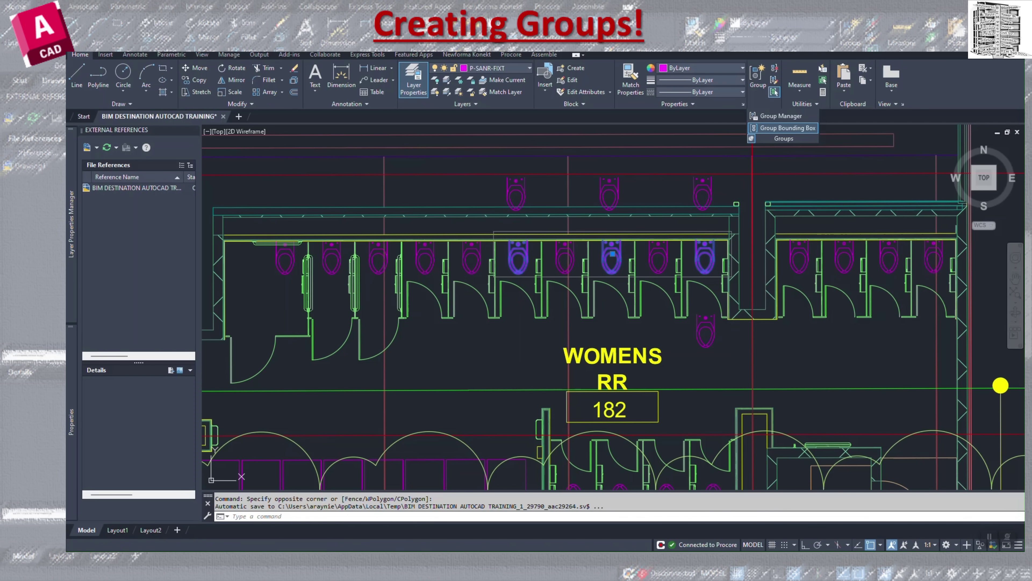
pyautogui.press('Escape')
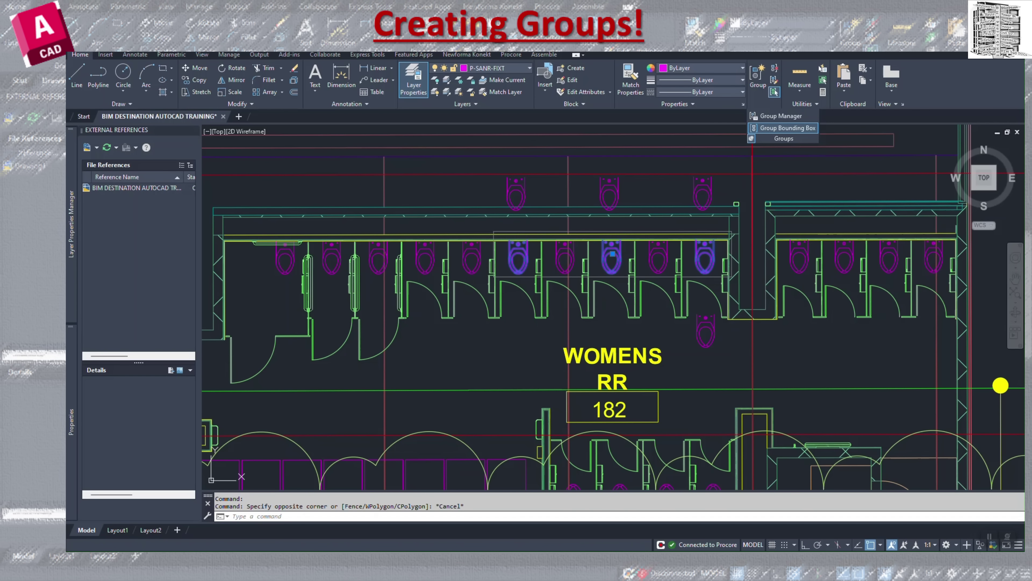
pyautogui.press('Escape')
pyautogui.click(528, 253)
pyautogui.click(528, 254)
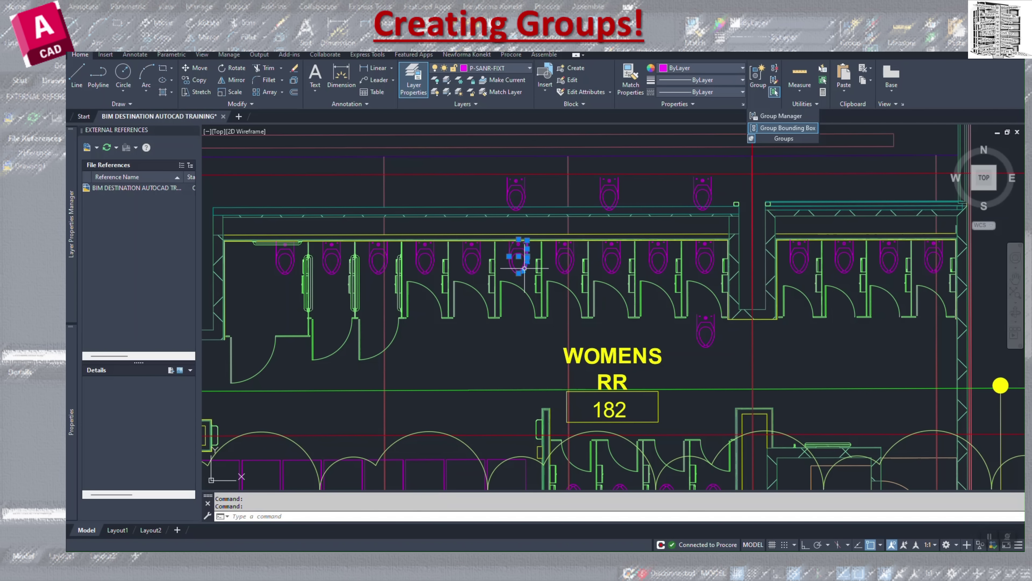
pyautogui.click(517, 265)
pyautogui.click(617, 252)
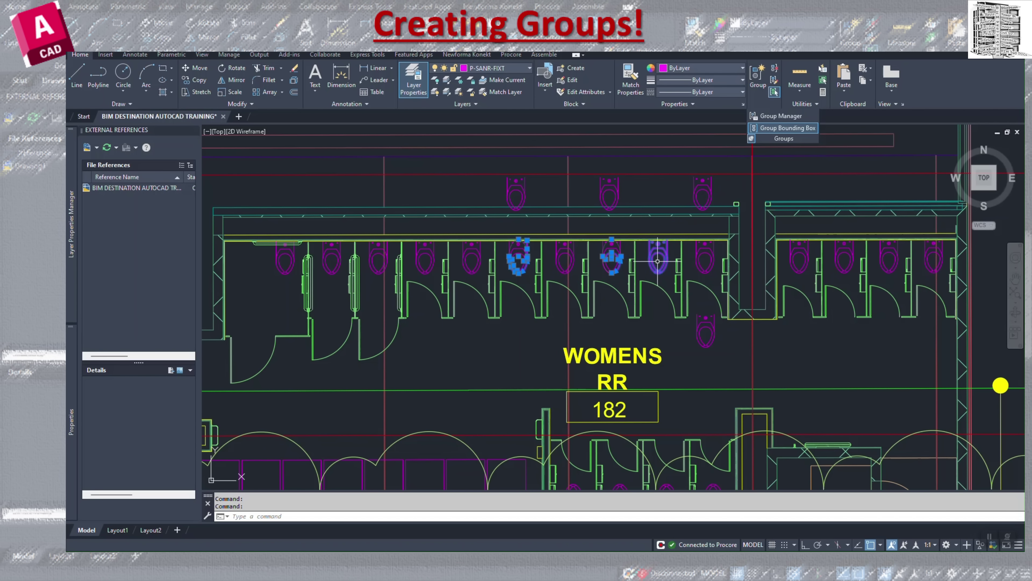
pyautogui.click(666, 256)
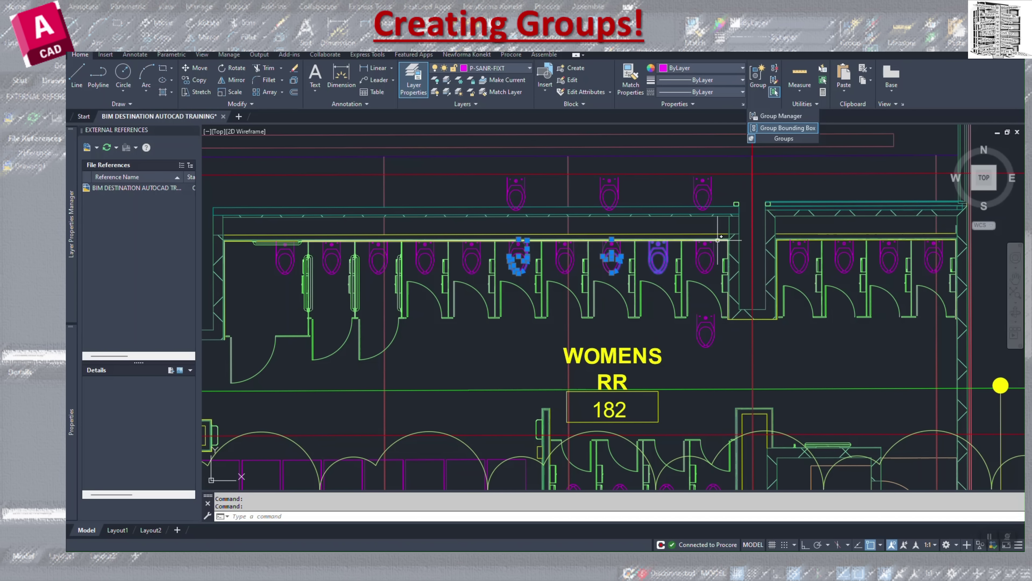
pyautogui.press('Escape')
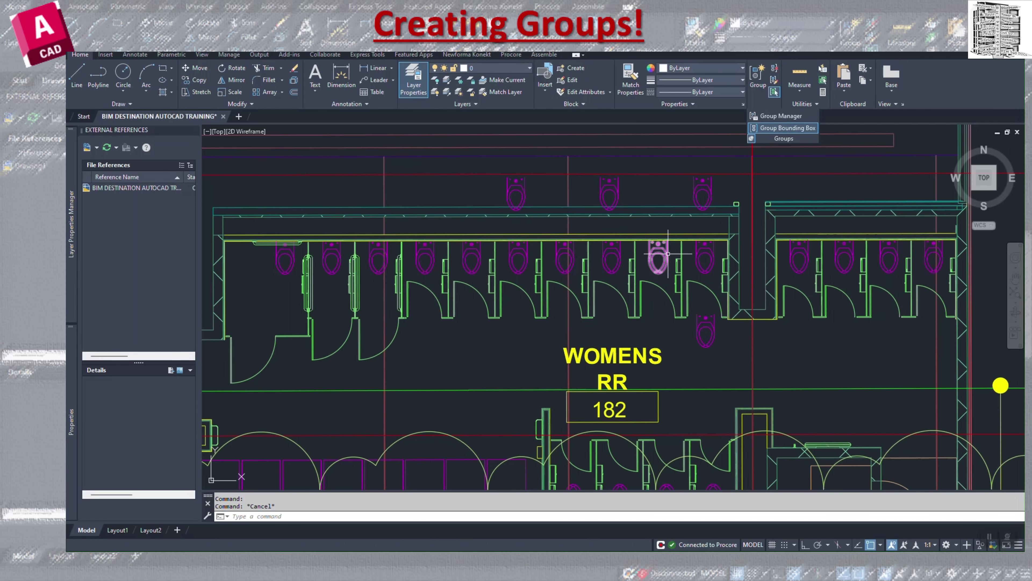
pyautogui.click(656, 259)
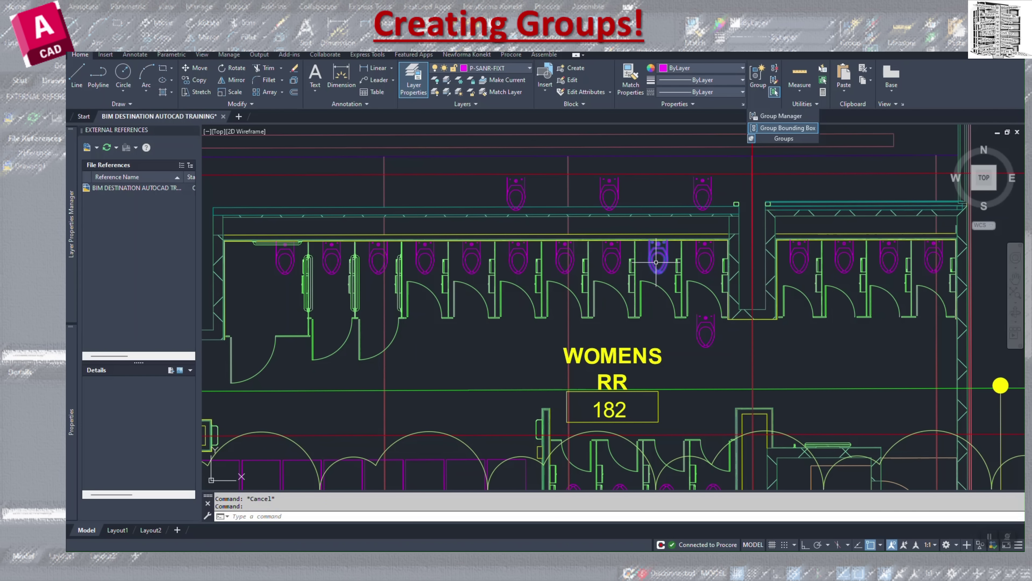
pyautogui.click(624, 265)
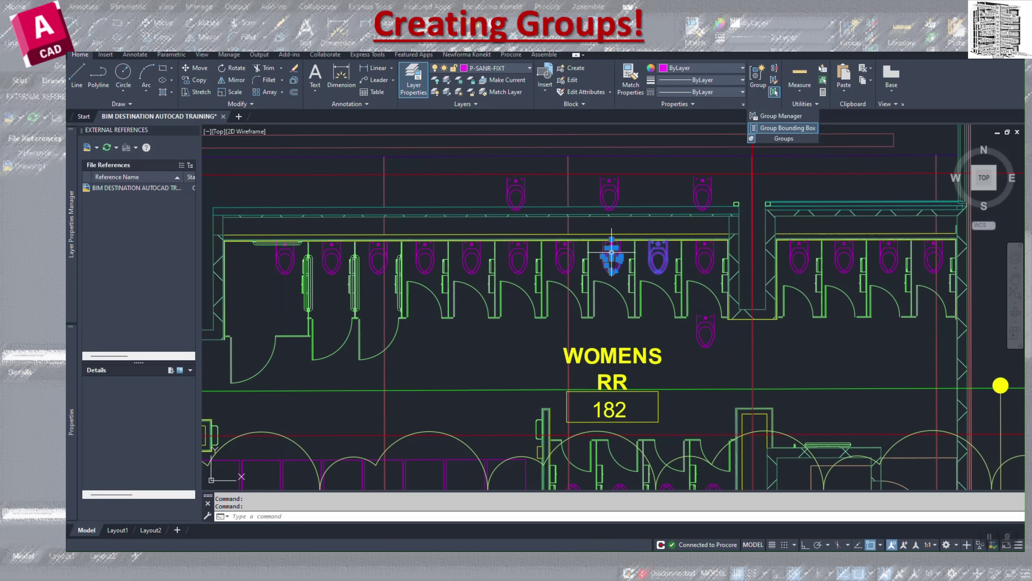
pyautogui.press('Escape')
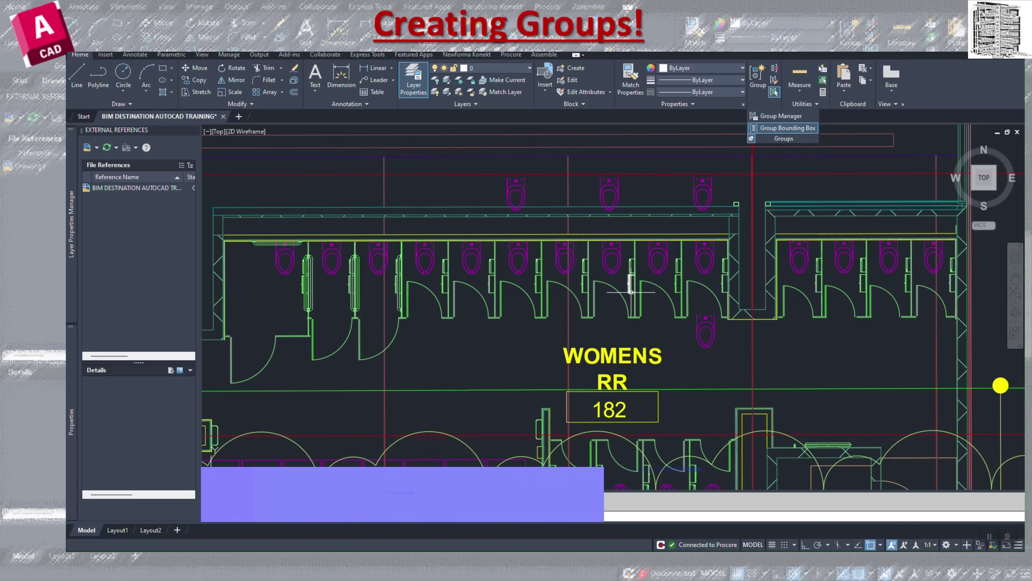